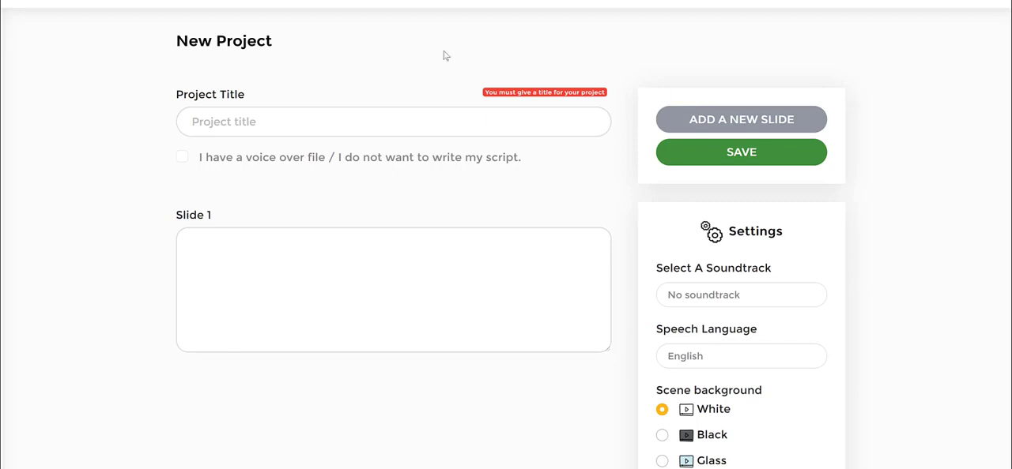
Enter "ABC Bakery Inc." as the title of the new project
left_click(363, 121)
type("ABC")
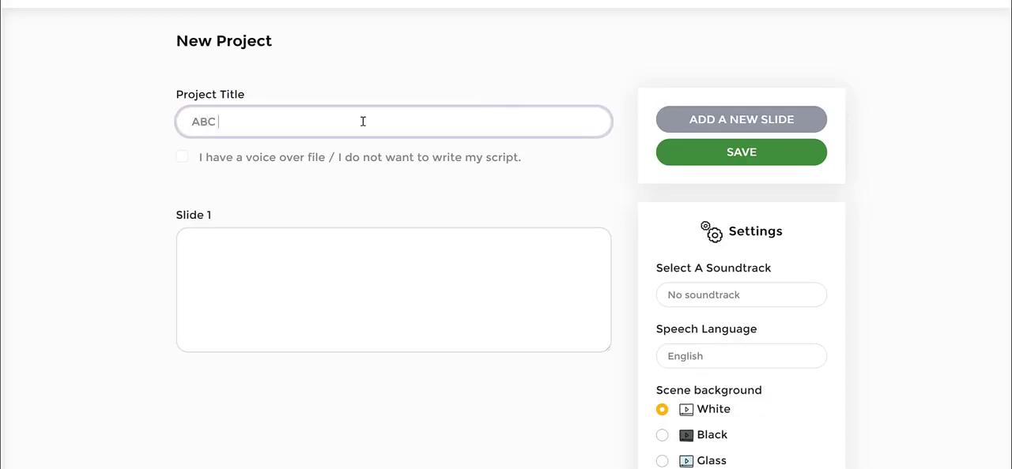
type(" Bakery Inc.")
mouse_move(174, 144)
left_mouse_down()
mouse_move(511, 144)
mouse_move(587, 152)
left_mouse_up()
mouse_move(591, 181)
left_mouse_down()
mouse_move(413, 198)
mouse_move(199, 194)
mouse_move(190, 147)
left_mouse_up()
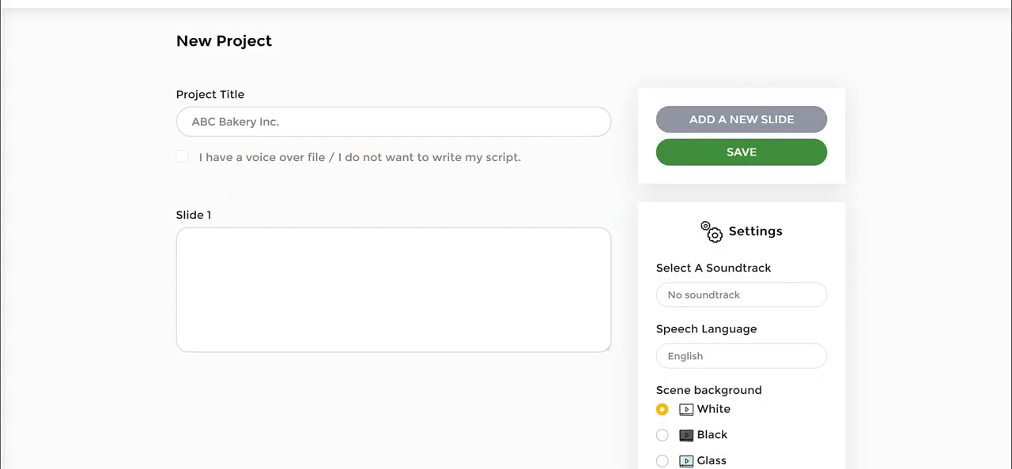
scroll(944, 214, "down", 2)
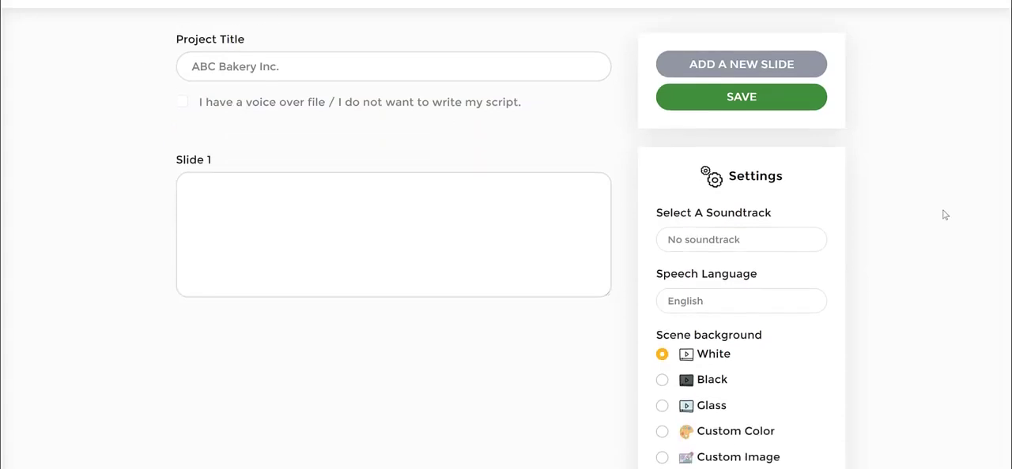
scroll(847, 169, "up", 1)
scroll(924, 164, "up", 1)
scroll(734, 226, "down", 1)
scroll(966, 138, "down", 2)
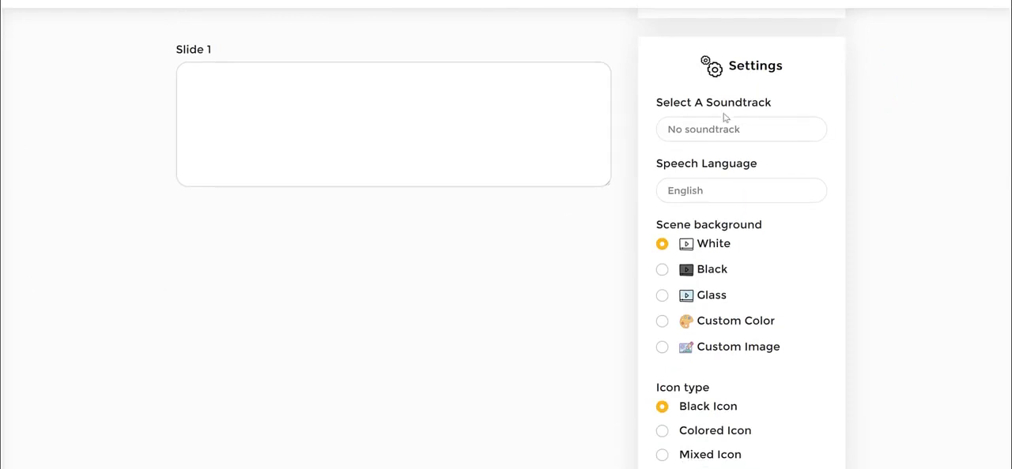
Browse the available soundtracks in the project settings without choosing one
left_click_drag(785, 104, 654, 103)
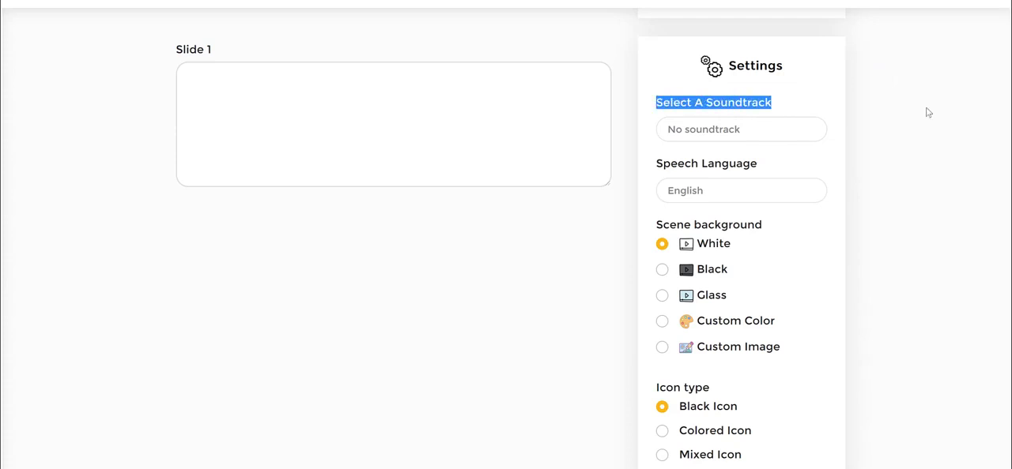
left_click(721, 131)
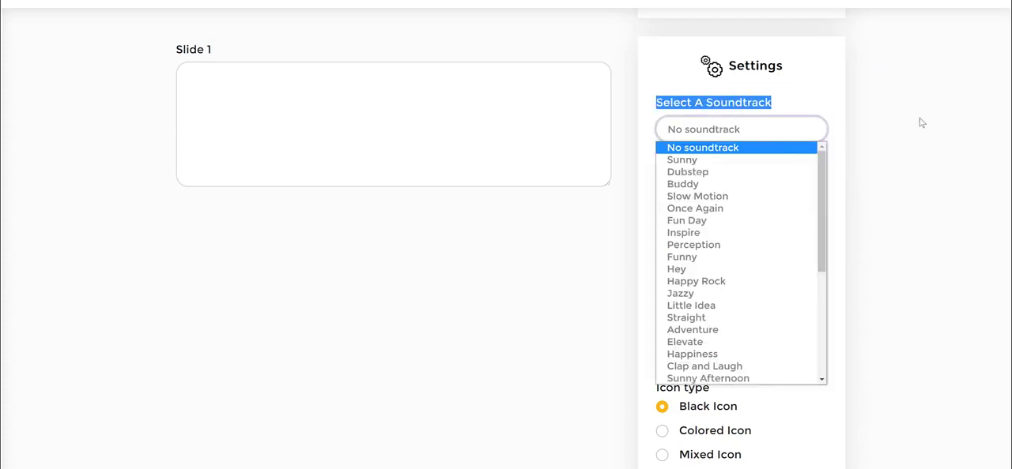
left_click_drag(822, 178, 835, 329)
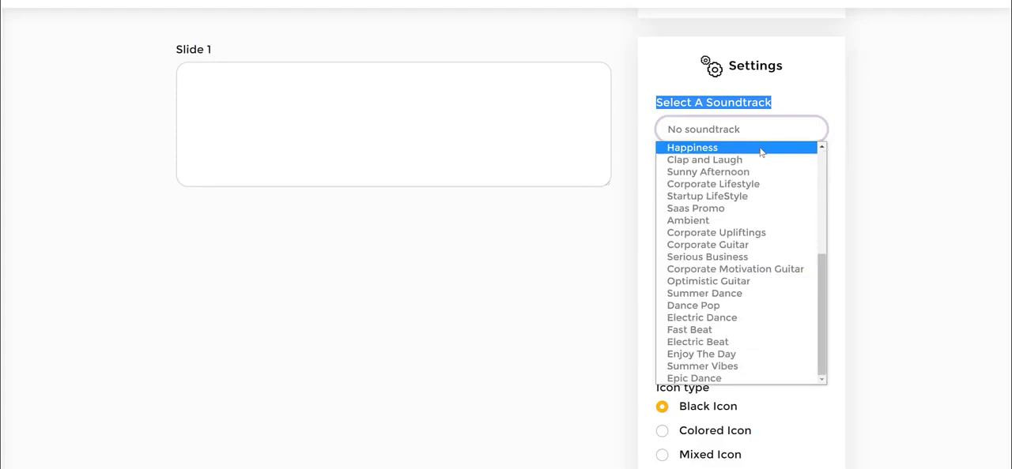
scroll(760, 152, "up", 1)
left_click(843, 107)
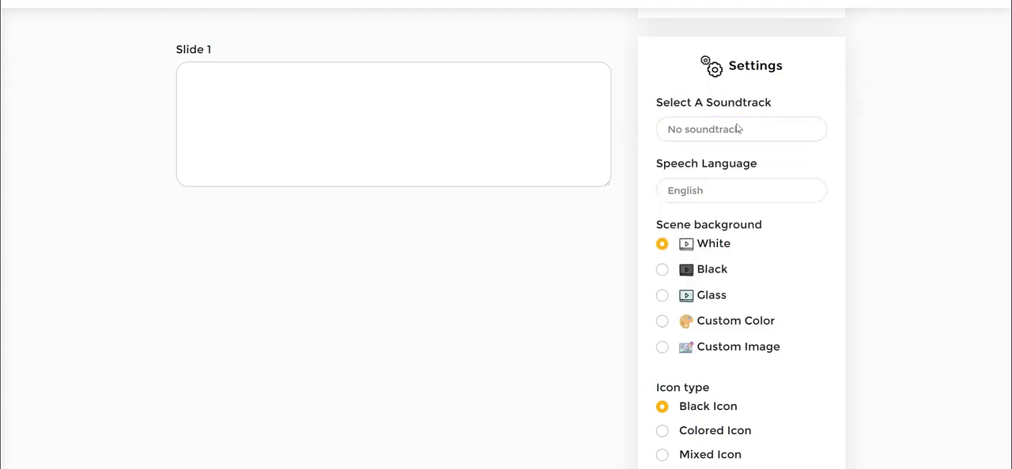
Look through the speech languages offered in the project settings, leaving the language unchanged
scroll(888, 148, "down", 1)
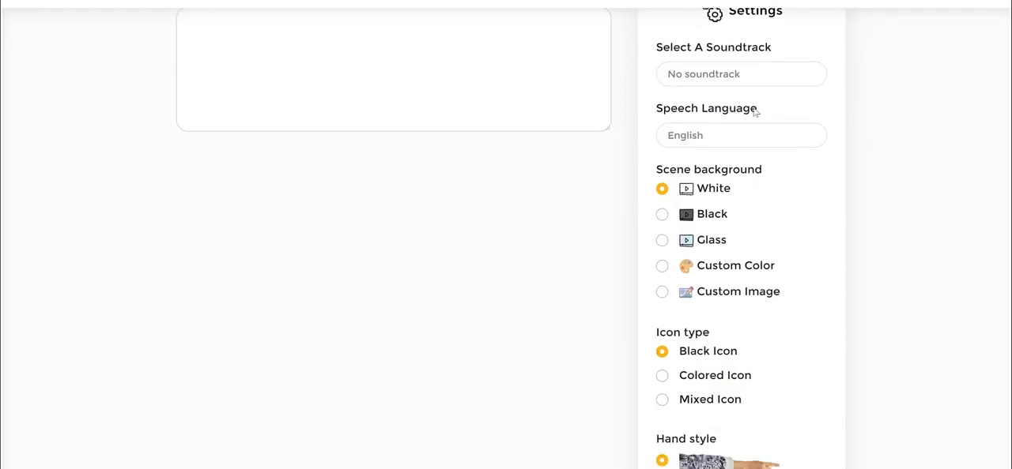
left_click(701, 135)
left_click_drag(821, 168, 838, 143)
left_click(912, 259)
scroll(923, 173, "up", 2)
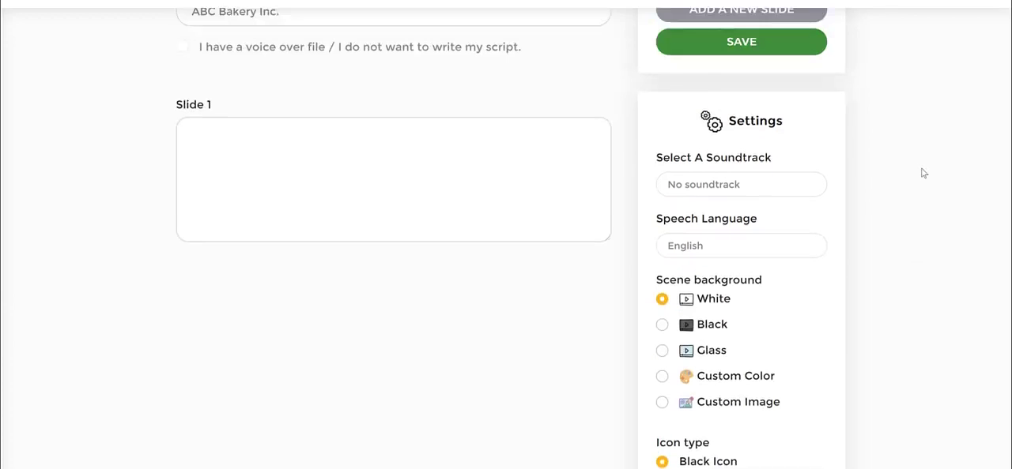
left_click_drag(673, 221, 840, 220)
left_click(883, 217)
Try the Black, Glass and blue custom color scene backgrounds, and set the background back to White
scroll(885, 223, "down", 2)
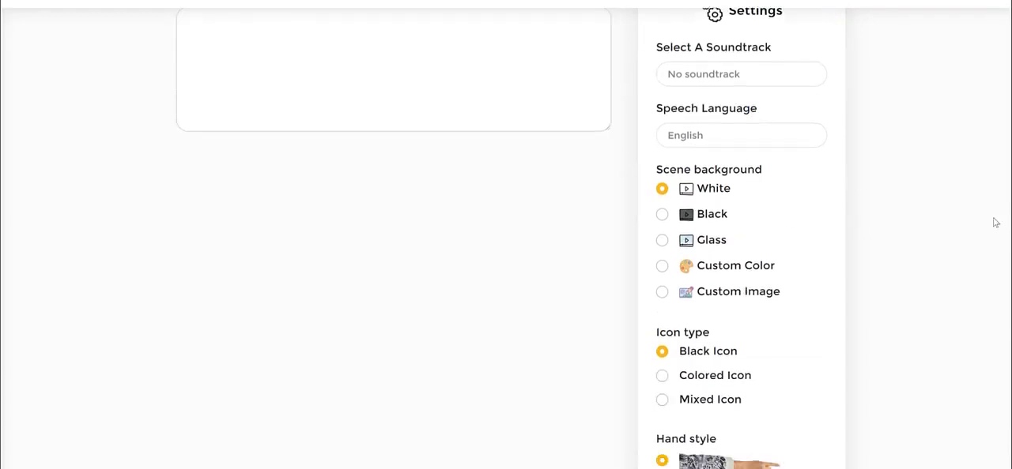
scroll(931, 211, "down", 2)
triple_click(730, 60)
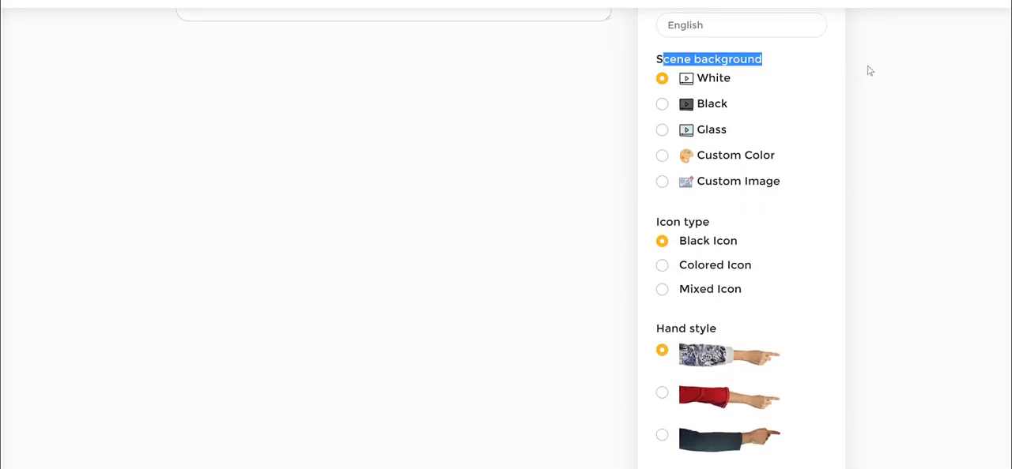
left_click(869, 71)
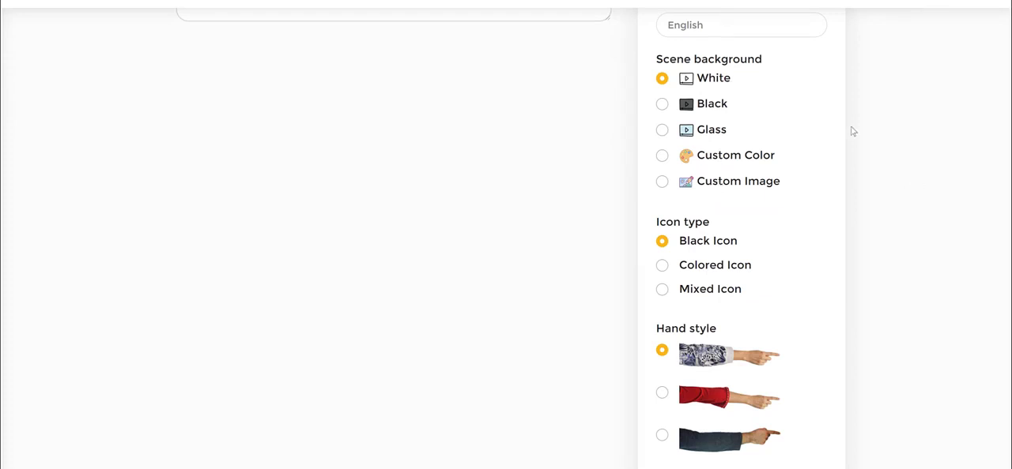
scroll(853, 131, "up", 2)
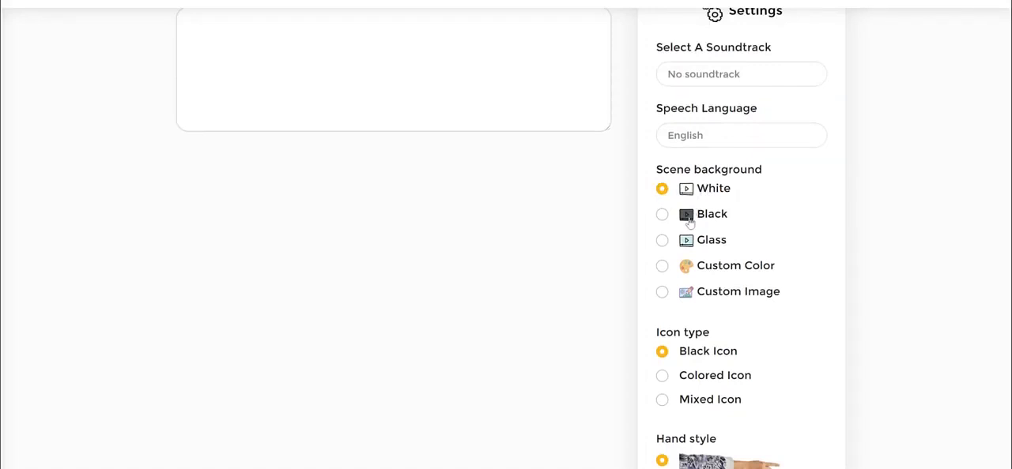
left_click(661, 215)
left_click(662, 240)
scroll(866, 190, "down", 3)
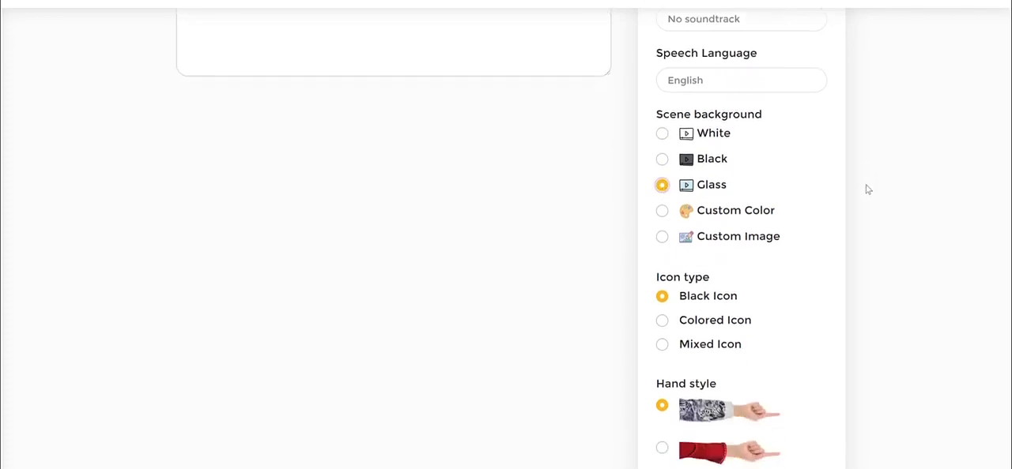
scroll(868, 190, "up", 3)
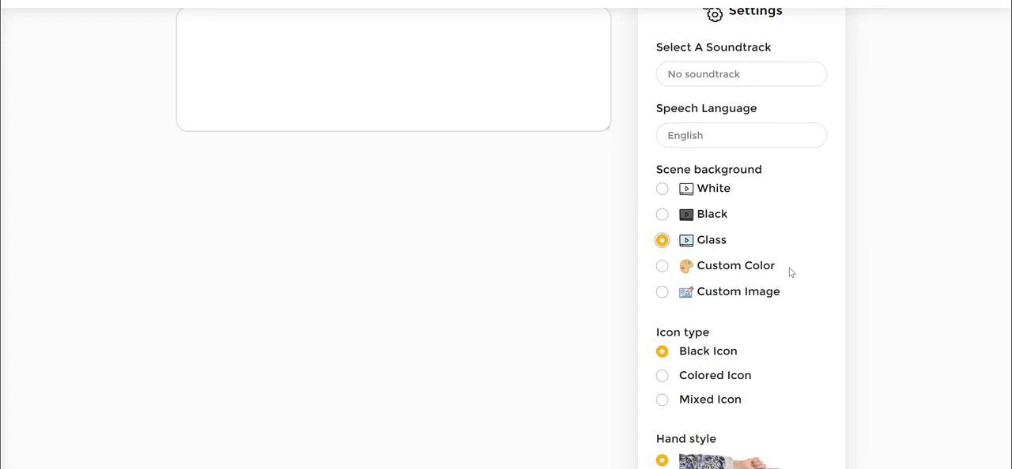
left_click(662, 268)
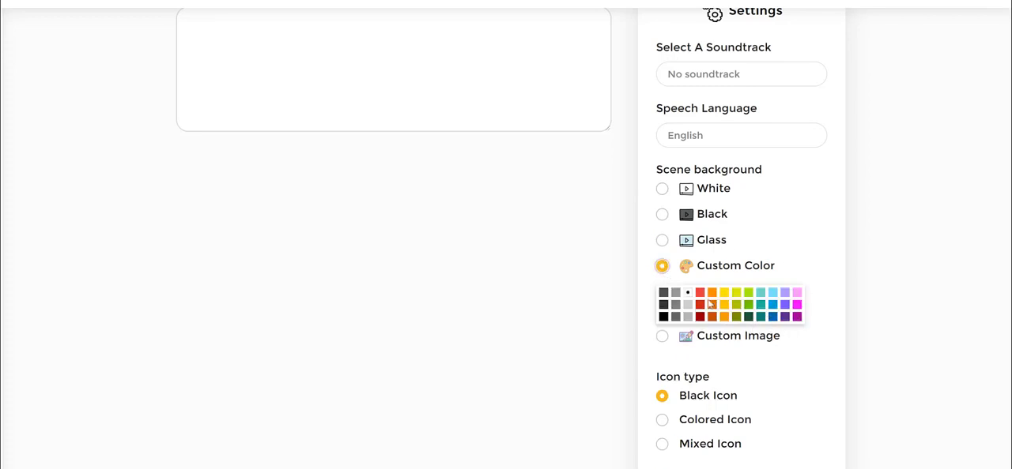
left_click(772, 317)
left_click(664, 192)
Examine the icon type options in the project settings
scroll(815, 216, "down", 1)
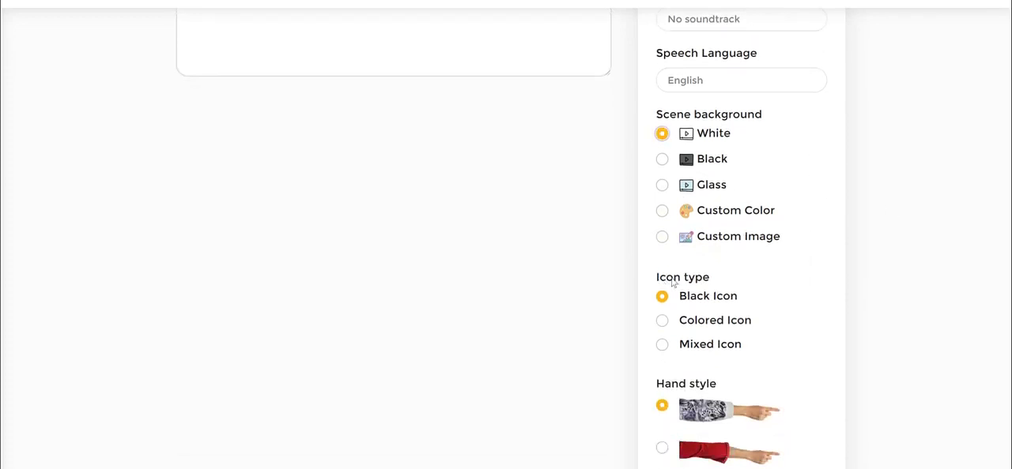
left_click_drag(659, 280, 717, 278)
scroll(641, 262, "down", 2)
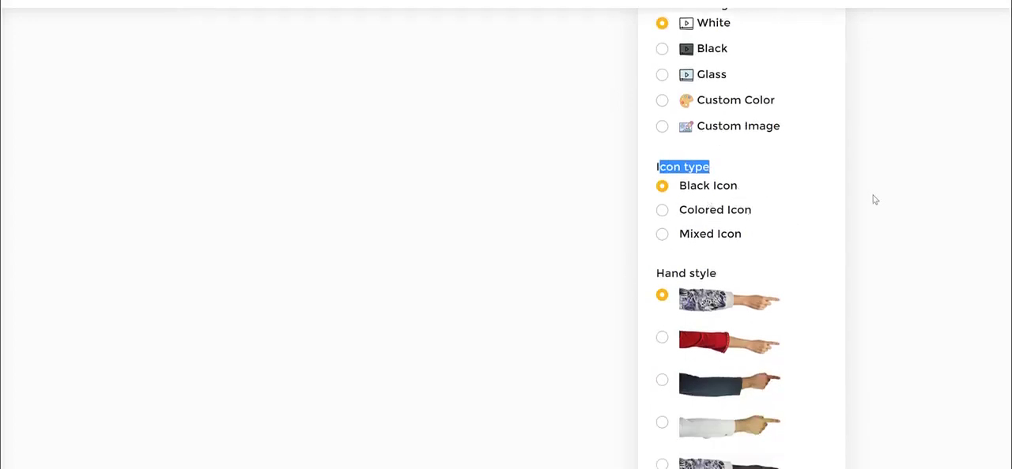
left_click(913, 179)
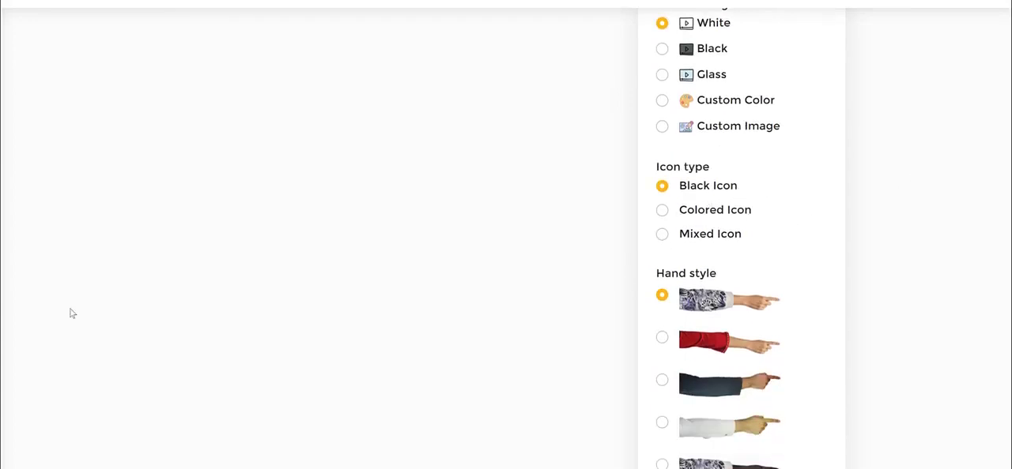
mouse_move(628, 172)
left_mouse_down()
mouse_move(716, 151)
mouse_move(767, 173)
mouse_move(753, 200)
mouse_move(691, 206)
mouse_move(625, 199)
mouse_move(639, 167)
left_mouse_up()
mouse_move(645, 207)
left_mouse_down()
mouse_move(752, 204)
mouse_move(782, 221)
mouse_move(643, 230)
mouse_move(647, 207)
left_mouse_up()
scroll(411, 67, "up", 5)
left_click_drag(176, 220, 217, 220)
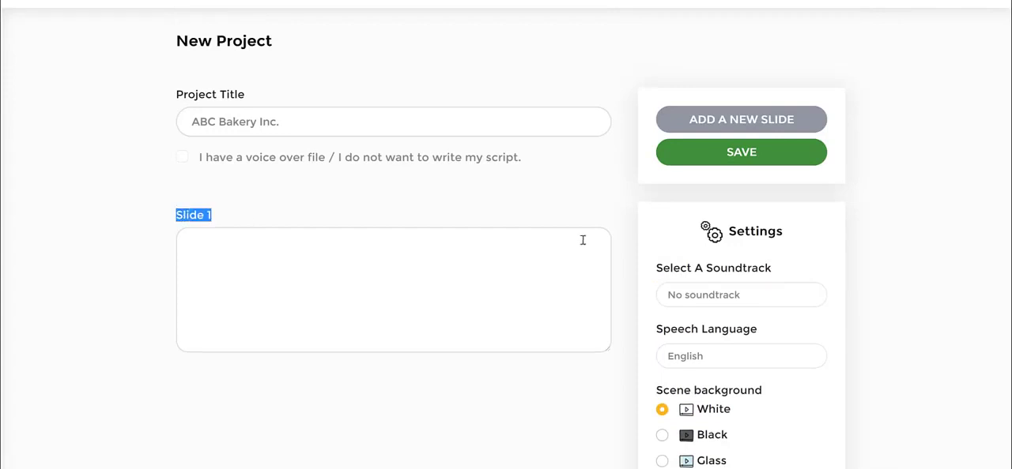
Examine the range of hand styles offered in the project settings
scroll(583, 240, "down", 3)
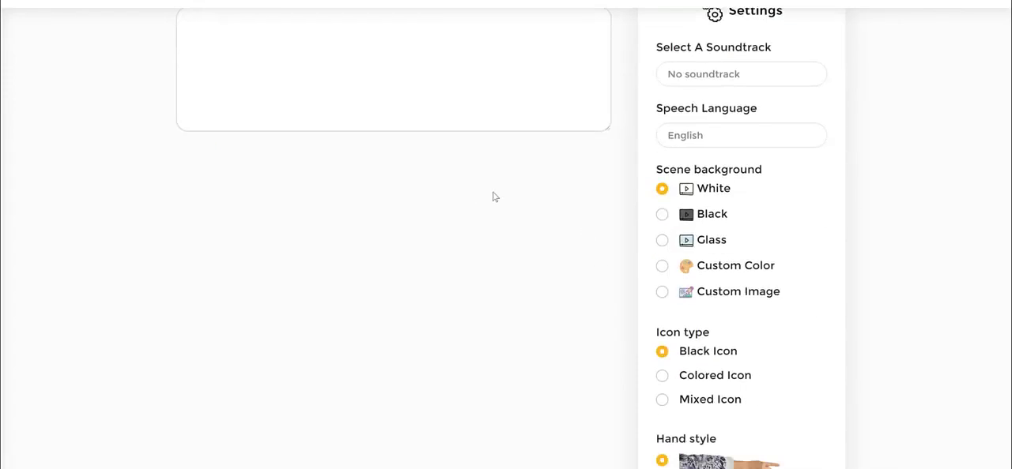
scroll(493, 197, "down", 1)
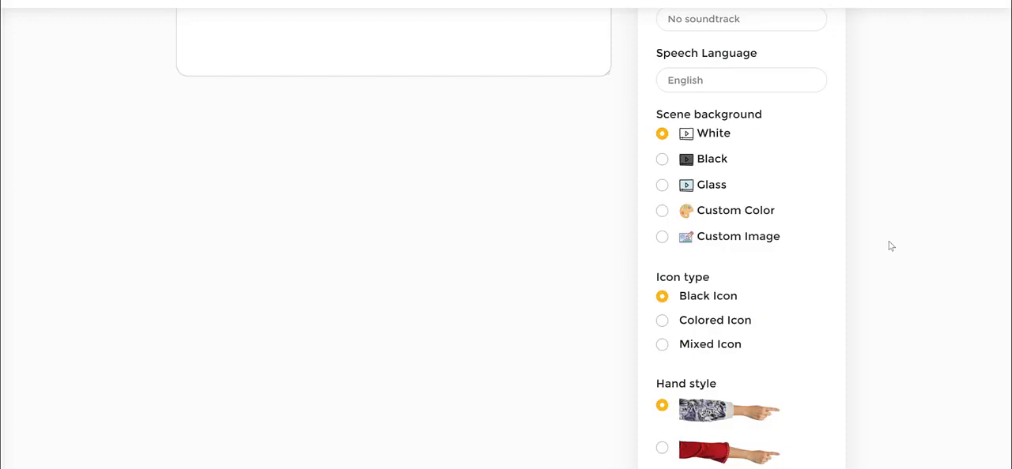
scroll(888, 244, "down", 3)
left_click_drag(651, 163, 745, 163)
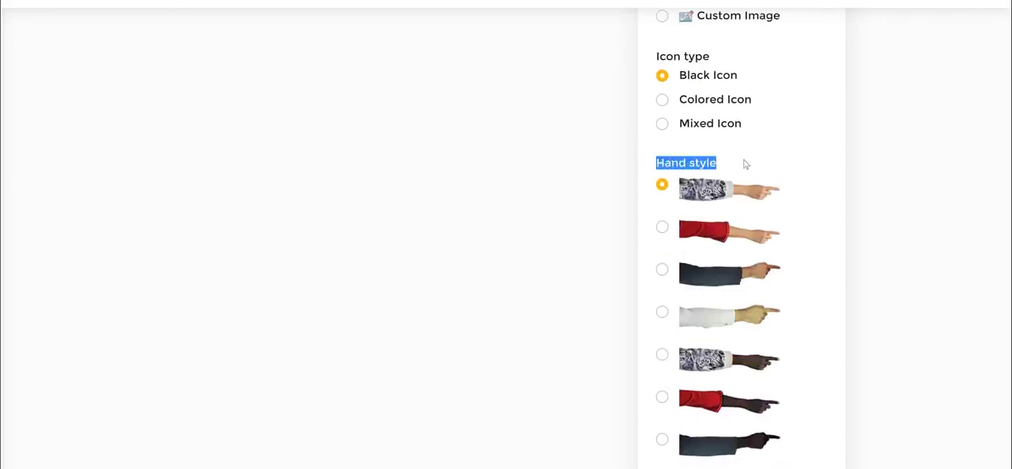
scroll(847, 169, "down", 1)
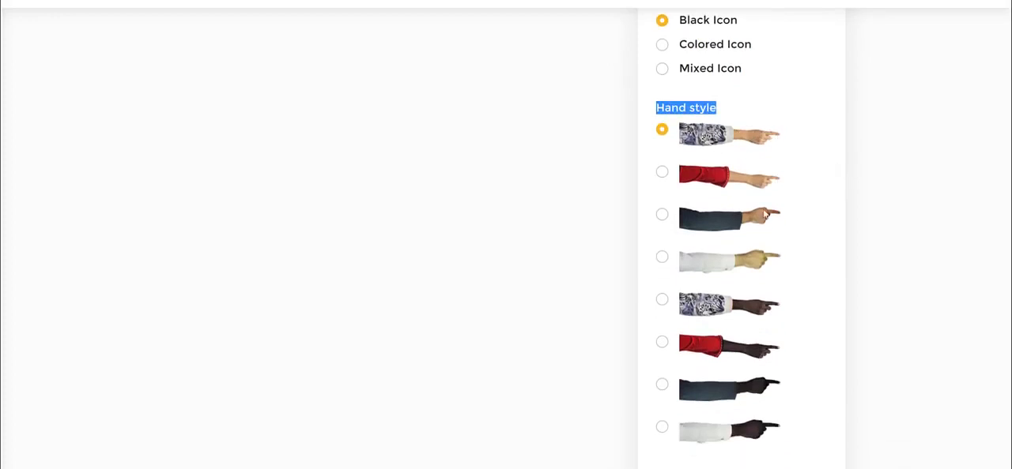
scroll(768, 240, "down", 1)
scroll(843, 271, "up", 1)
left_click(771, 110)
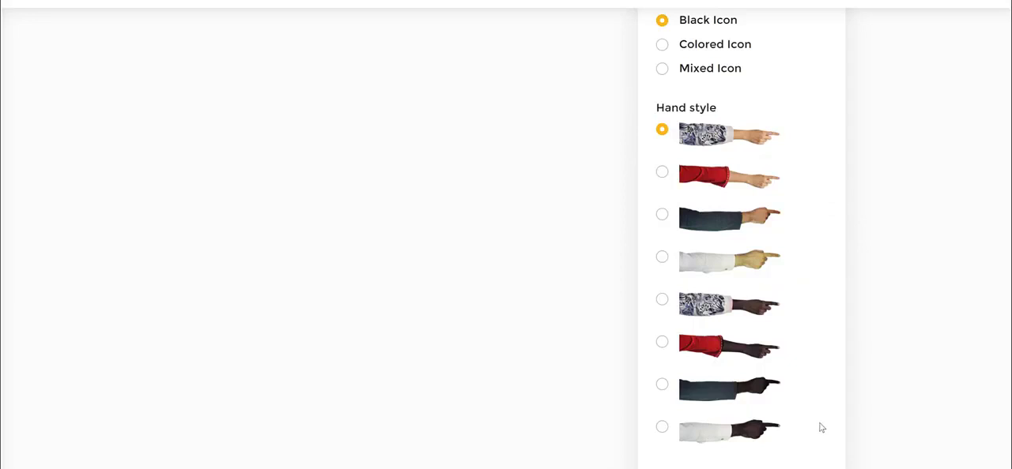
Paste into Slide 1 the script "If you're looking for a quality bakery for your next event, you probably have a lot of questions, such as"
scroll(822, 428, "up", 5)
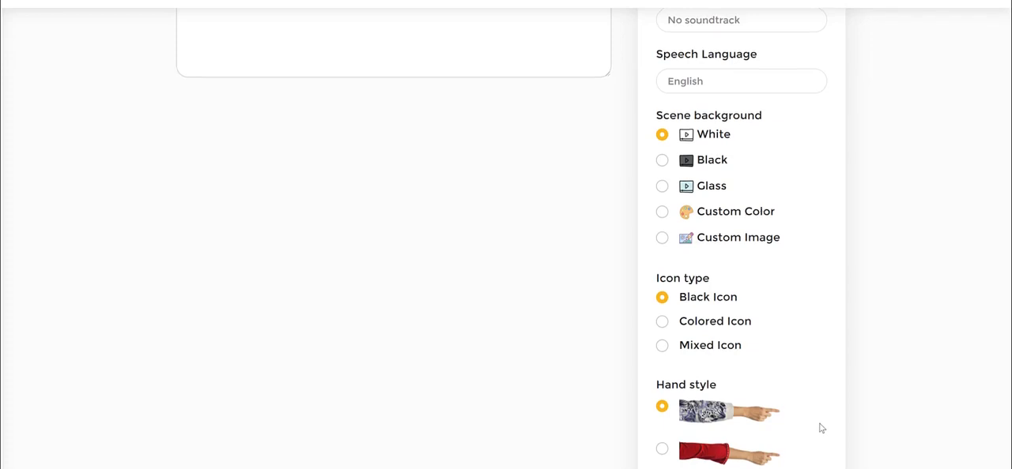
scroll(822, 428, "up", 3)
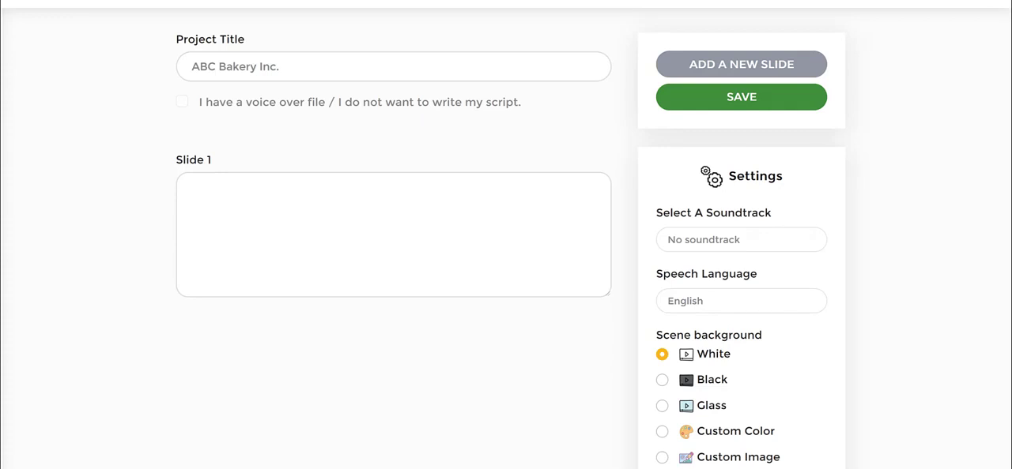
right_click(267, 193)
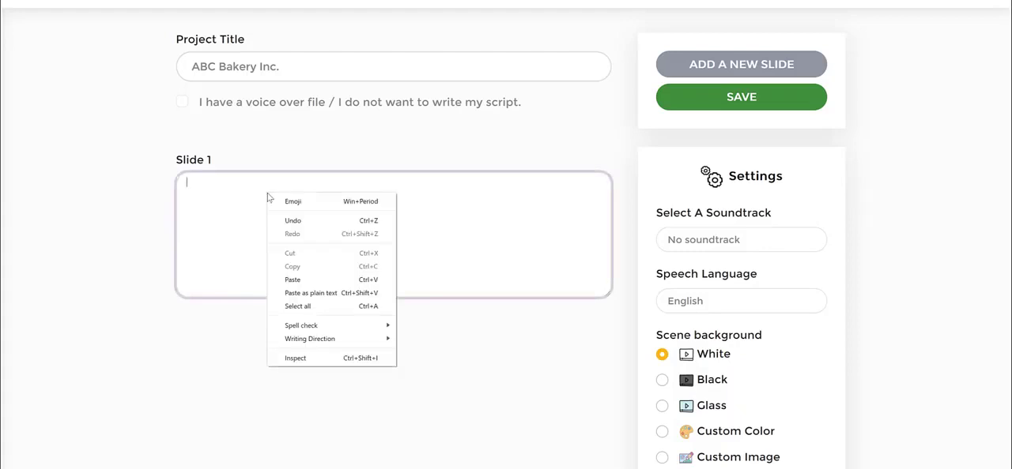
left_click(319, 275)
left_click(456, 340)
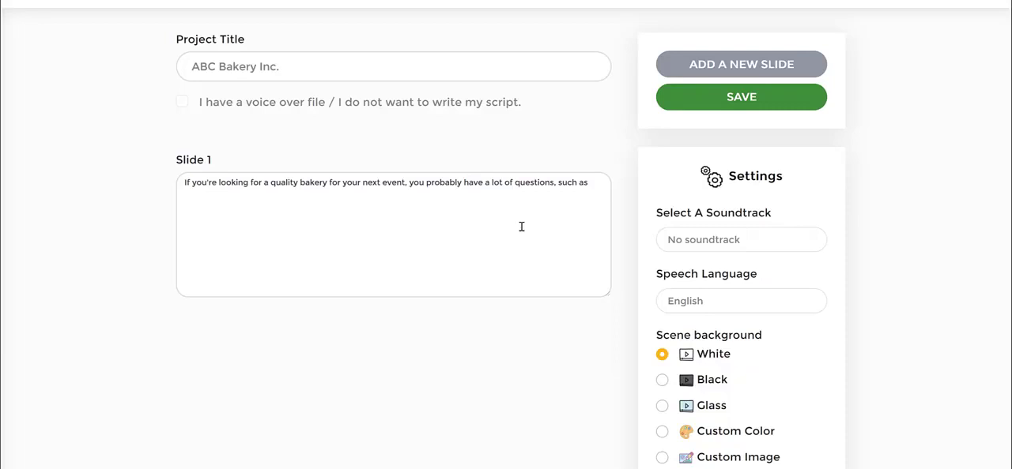
Add a second slide and paste its script beginning "Do you create baked goods for the type of event I am having?"
left_click(739, 61)
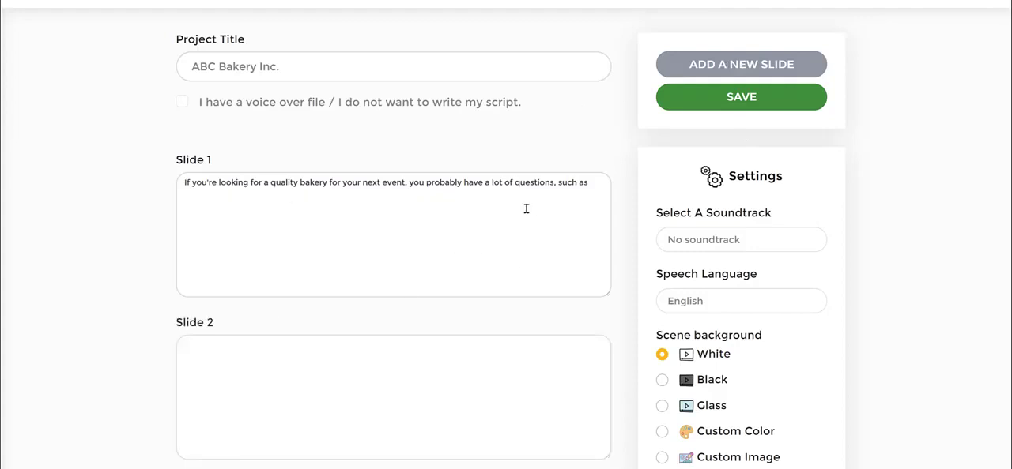
scroll(156, 208, "down", 2)
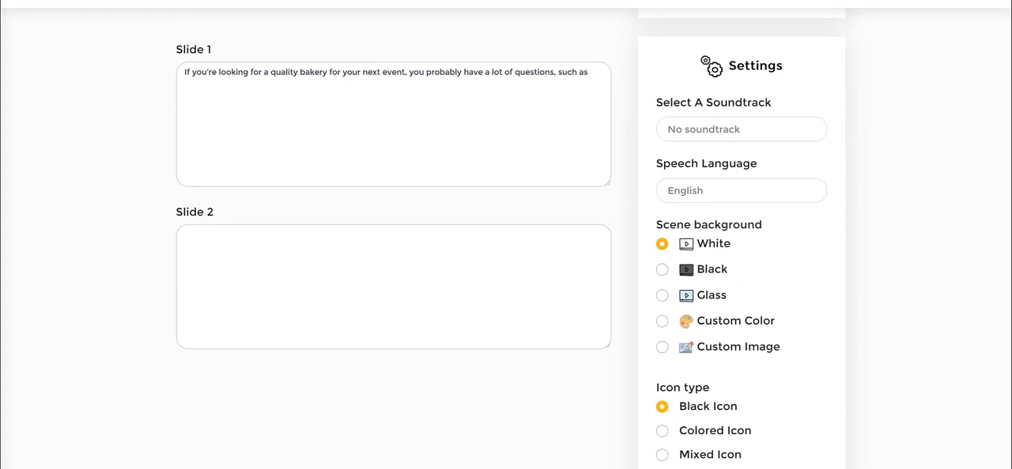
right_click(298, 264)
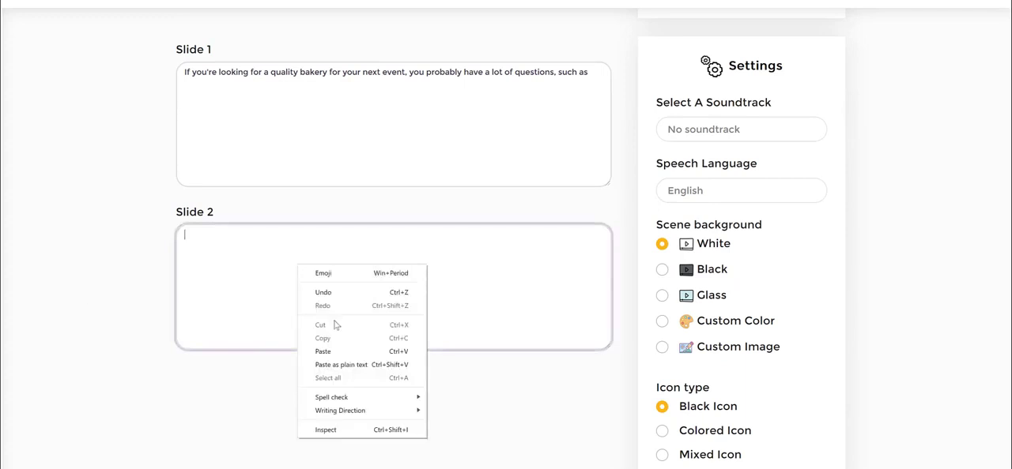
left_click(347, 348)
scroll(883, 187, "up", 2)
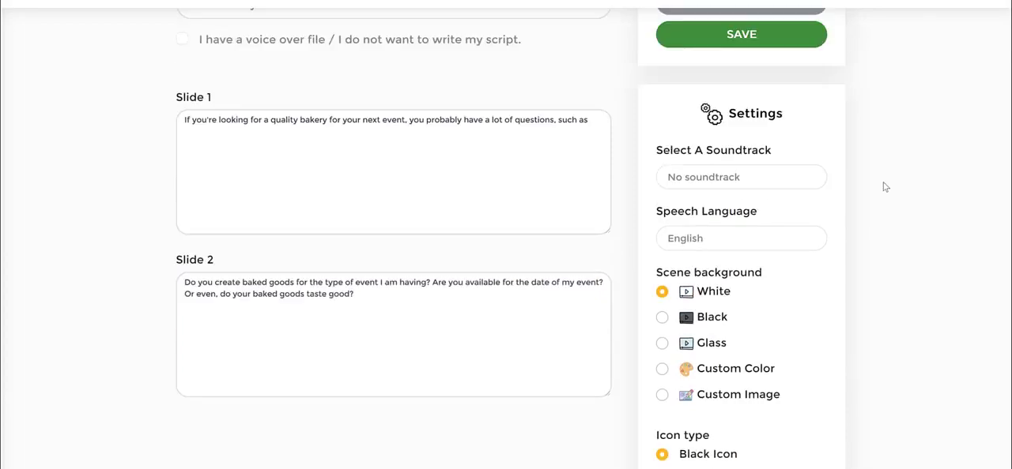
Add a third slide and paste its script "No matter your question, we have the answers."
left_click(731, 71)
scroll(395, 264, "down", 4)
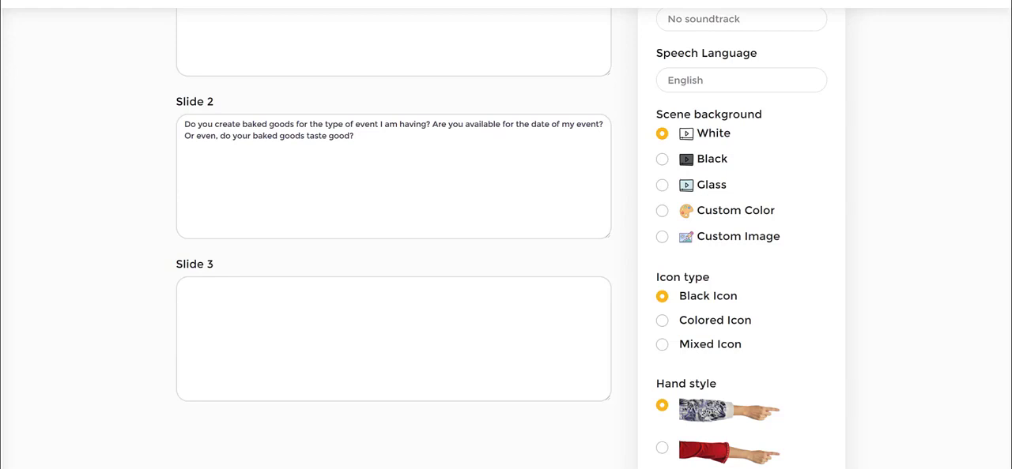
left_click(307, 314)
right_click(305, 305)
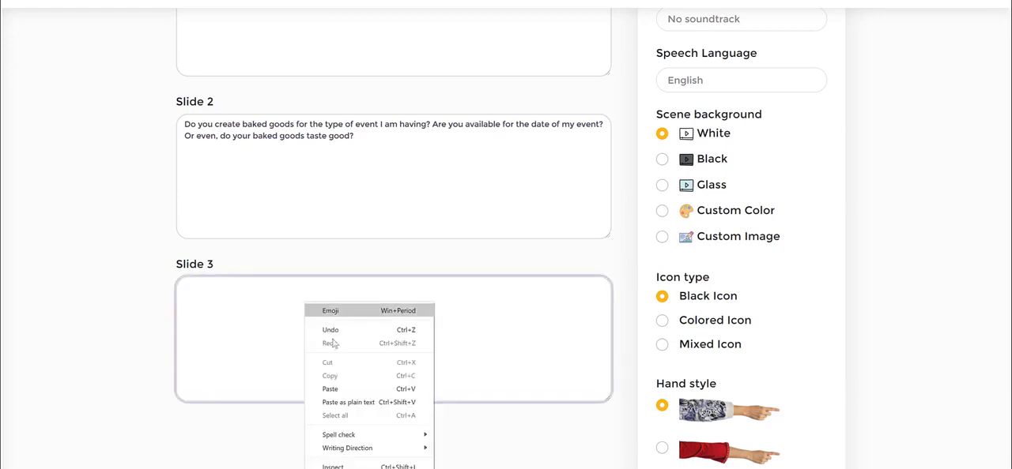
left_click(344, 389)
Add a fourth slide to the project
scroll(803, 300, "up", 5)
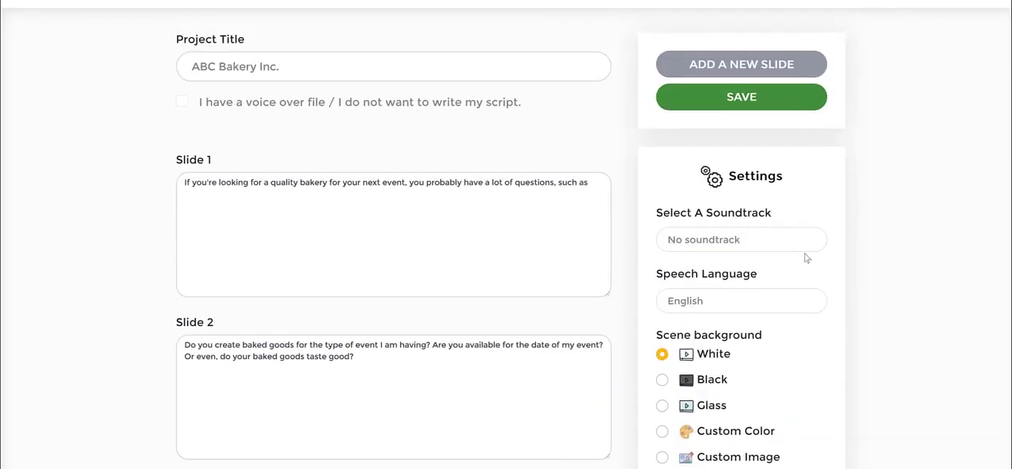
left_click(741, 66)
scroll(384, 203, "down", 3)
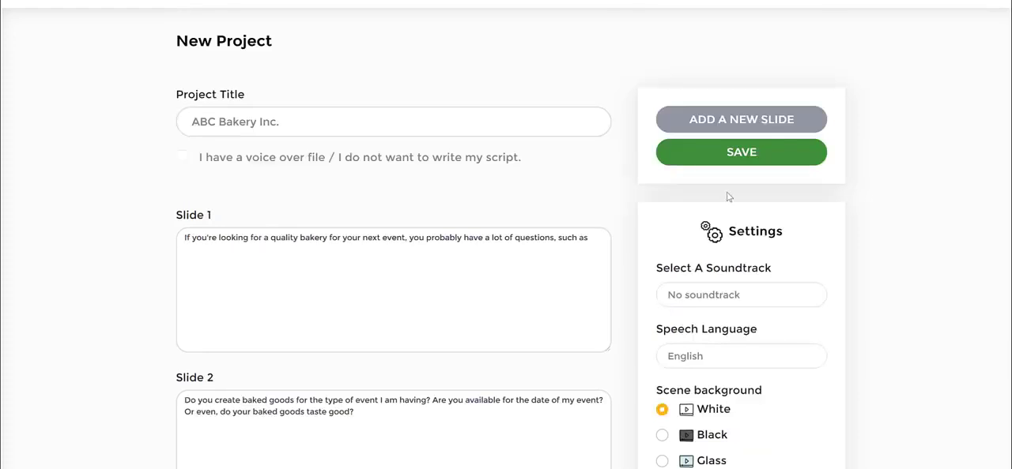
Review the filled-in slide scripts and set the project's icon type to Mixed Icon
scroll(729, 197, "down", 13)
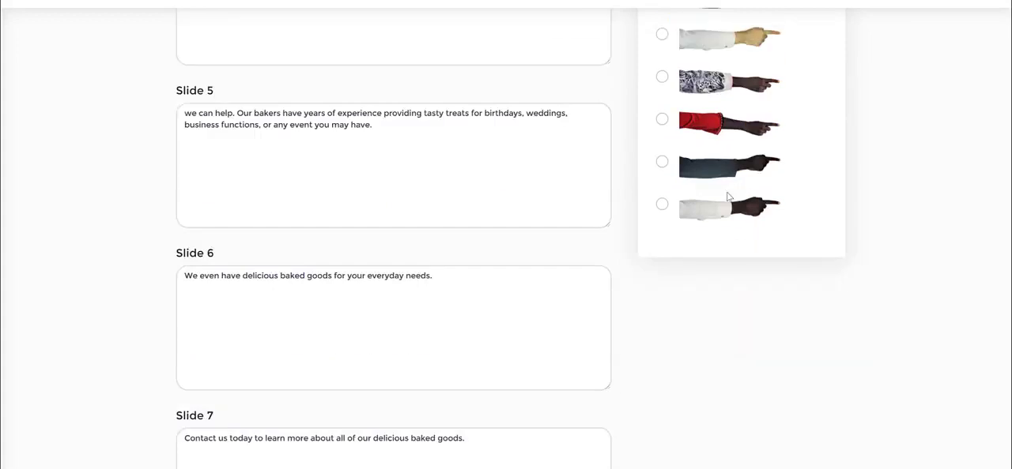
scroll(728, 197, "down", 1)
scroll(719, 226, "down", 4)
scroll(802, 249, "up", 15)
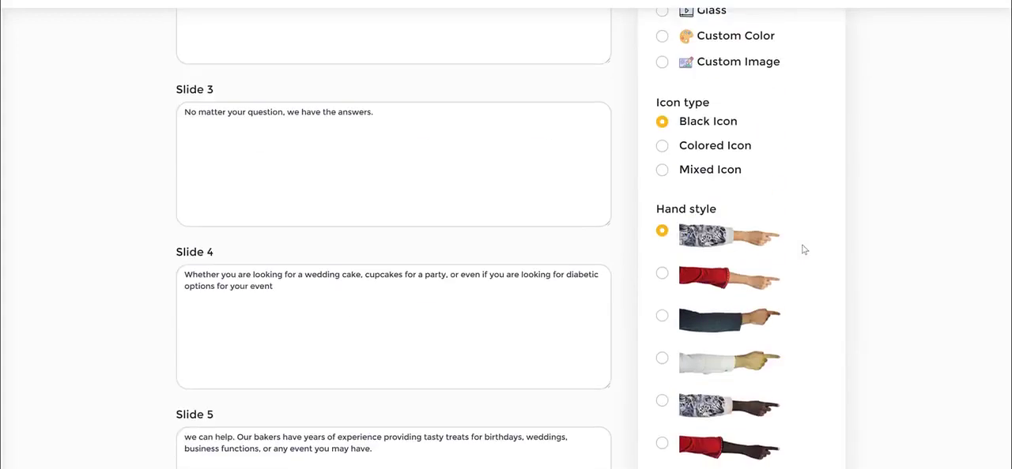
scroll(818, 295, "down", 2)
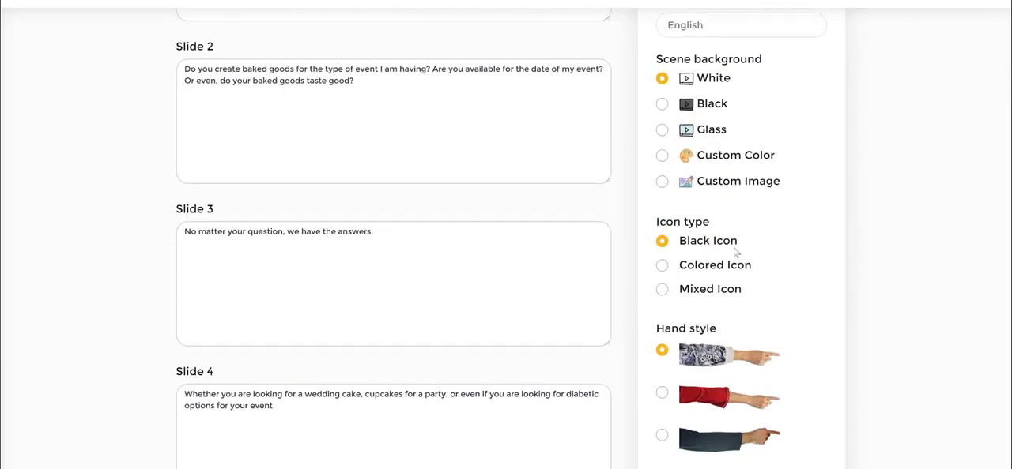
left_click(663, 290)
Check the remaining settings and slide scripts, and save the new project to open its scenes
scroll(887, 286, "up", 2)
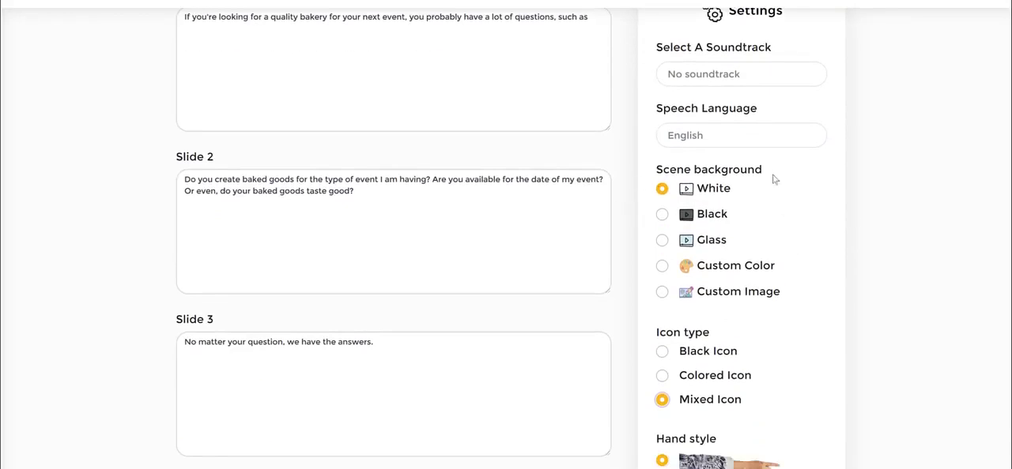
scroll(865, 208, "down", 7)
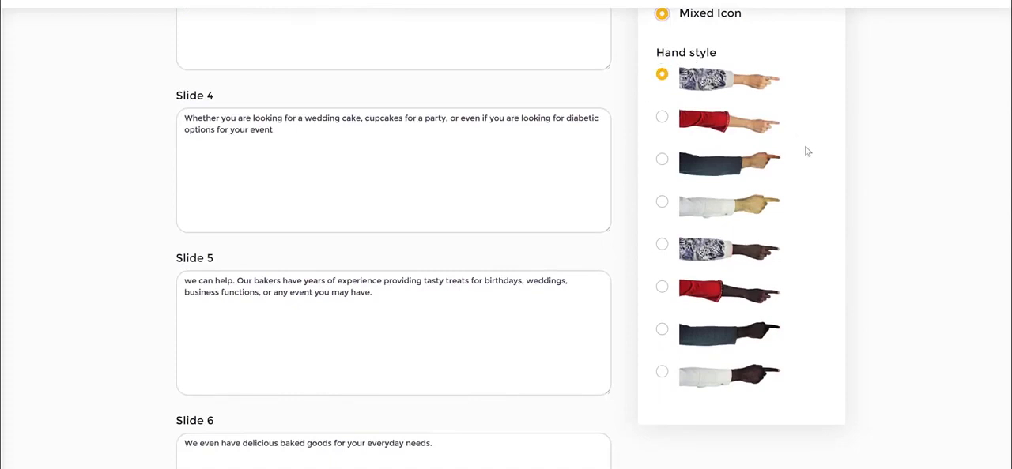
scroll(846, 278, "down", 2)
scroll(783, 329, "down", 5)
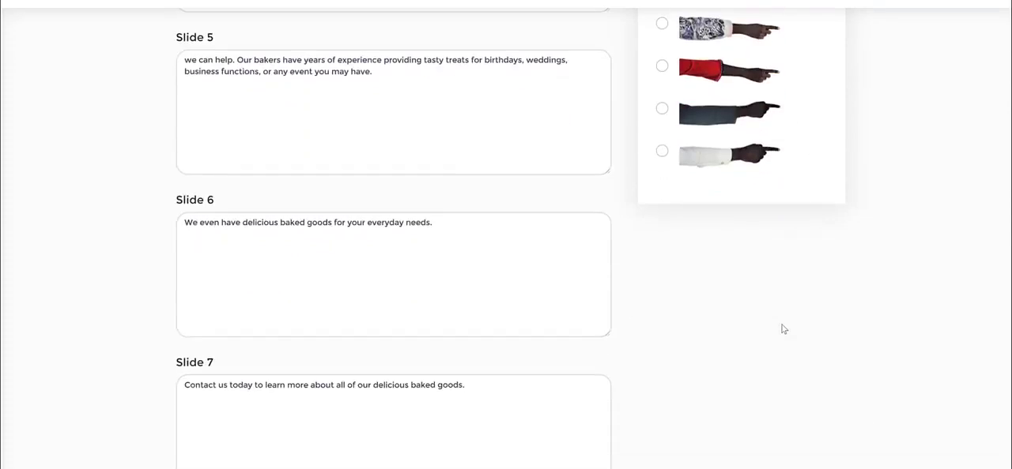
scroll(781, 330, "up", 6)
scroll(835, 206, "up", 3)
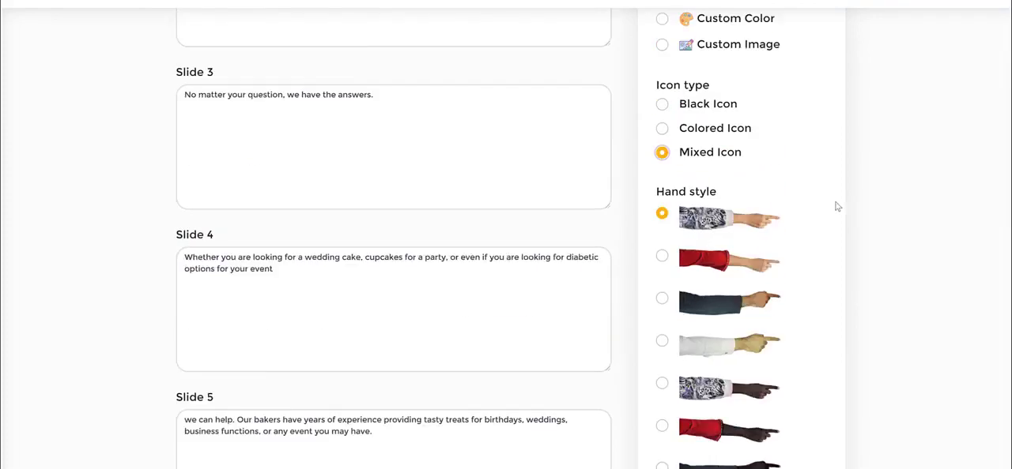
scroll(836, 205, "down", 5)
scroll(836, 206, "up", 7)
scroll(836, 206, "up", 6)
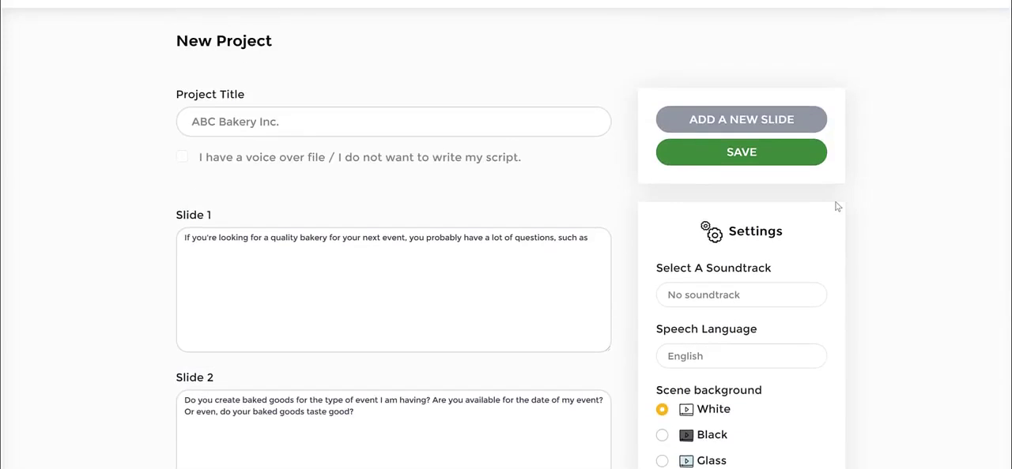
left_click(725, 157)
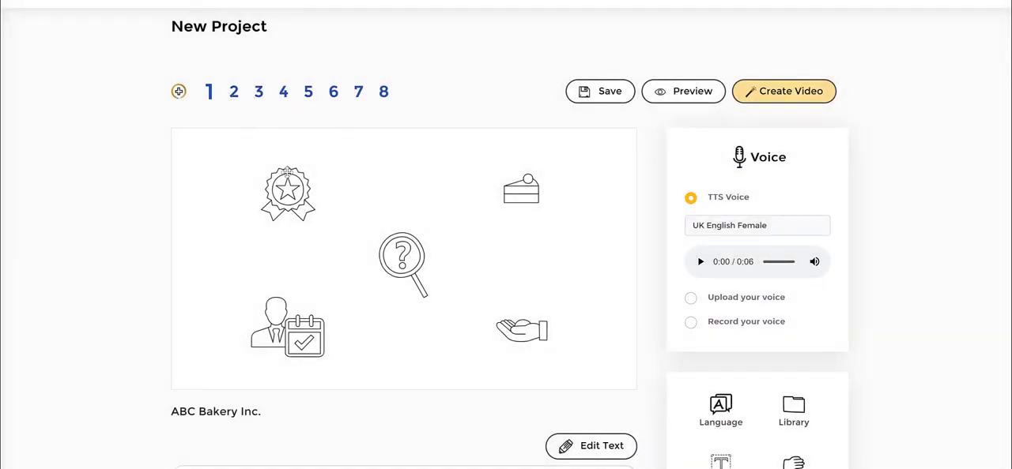
Examine the keywords in the first scene's script text beneath the canvas
scroll(239, 316, "down", 2)
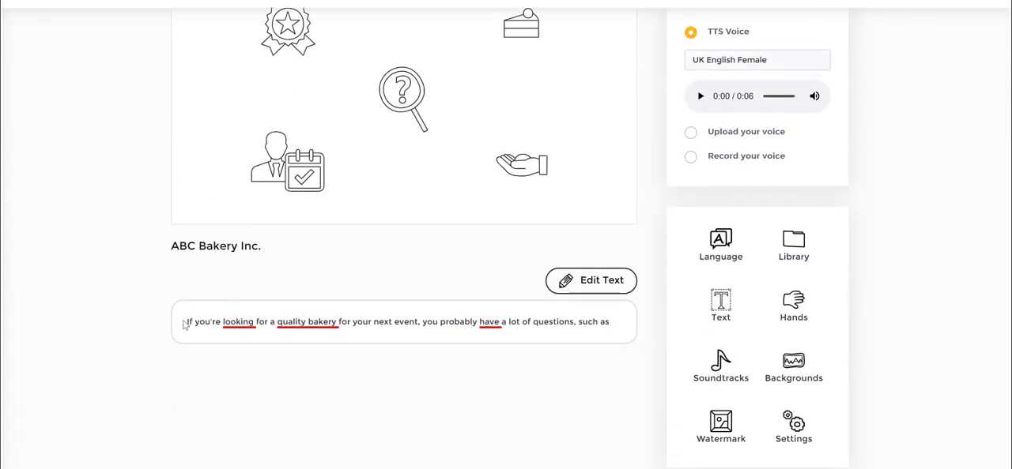
left_click_drag(187, 324, 200, 324)
left_click(225, 324)
left_click_drag(224, 336, 246, 336)
left_click_drag(322, 342, 341, 338)
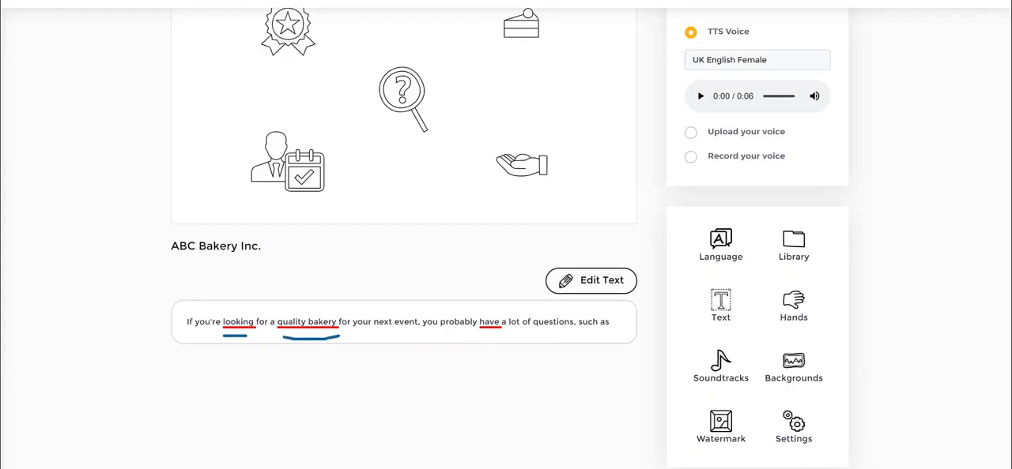
key("Escape")
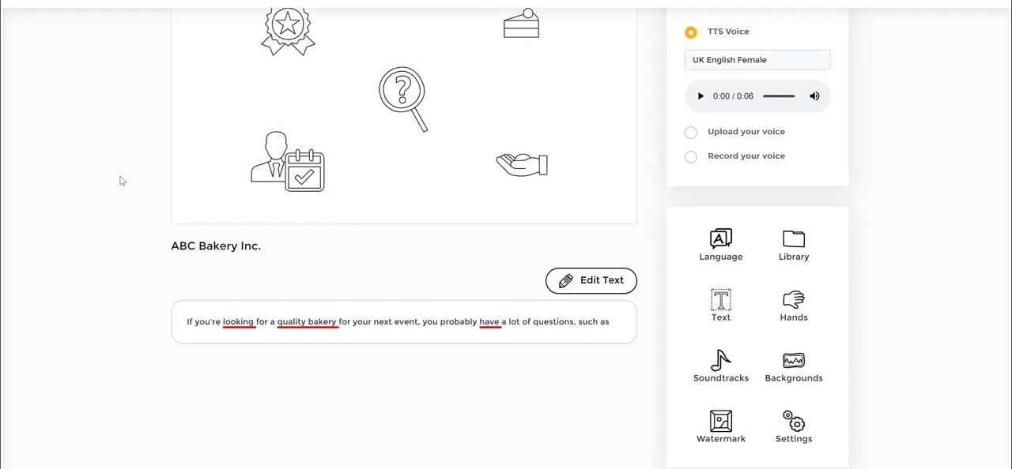
Enlarge the award ribbon icon in scene 1 slightly and recolour it dark red
scroll(481, 230, "up", 2)
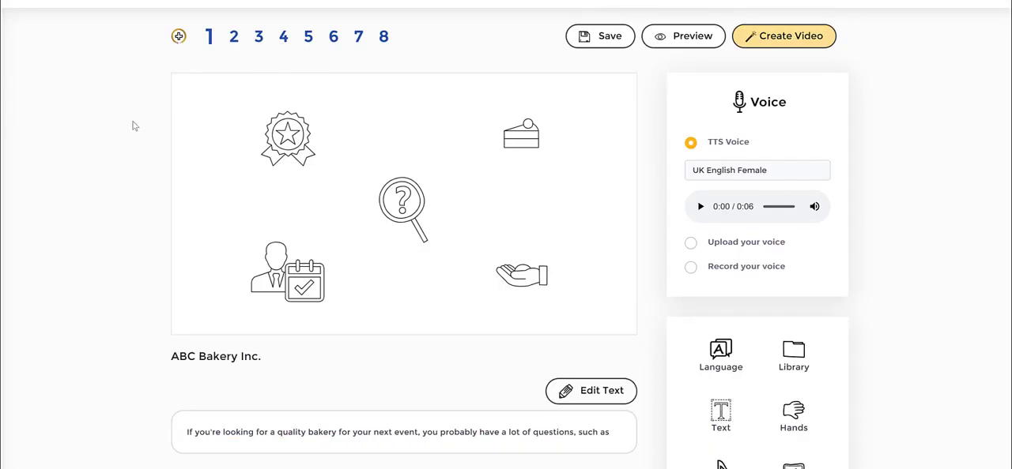
left_click(272, 145)
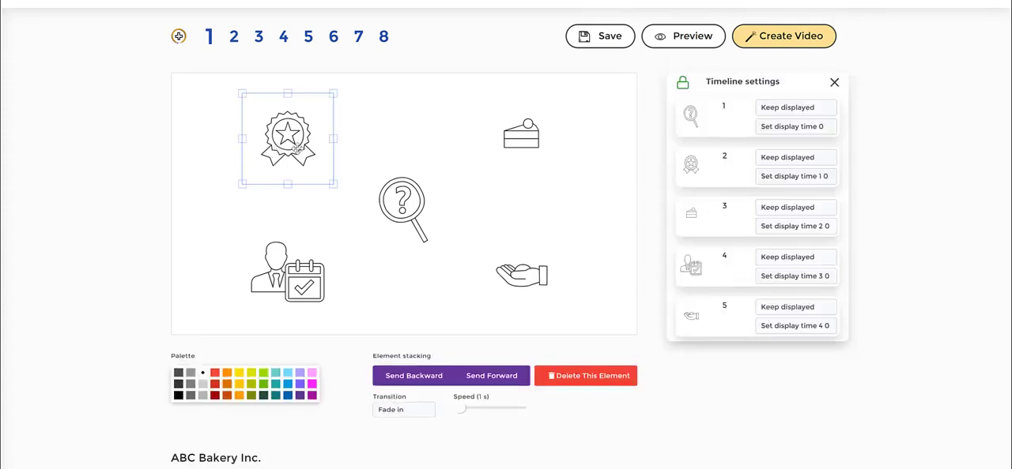
mouse_move(332, 188)
left_mouse_down()
mouse_move(345, 192)
mouse_move(323, 174)
mouse_move(347, 198)
left_mouse_up()
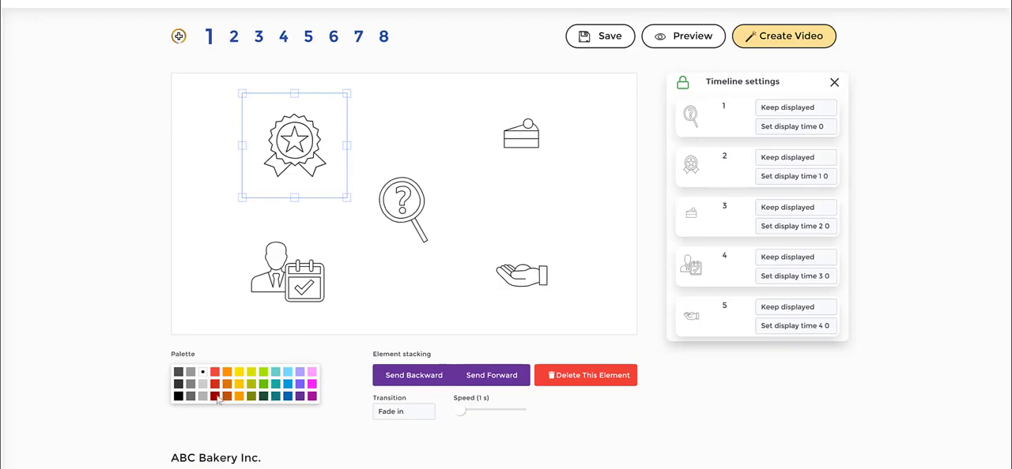
left_click(214, 396)
Set the award ribbon icon's transition to Hand drawing
left_click(403, 228)
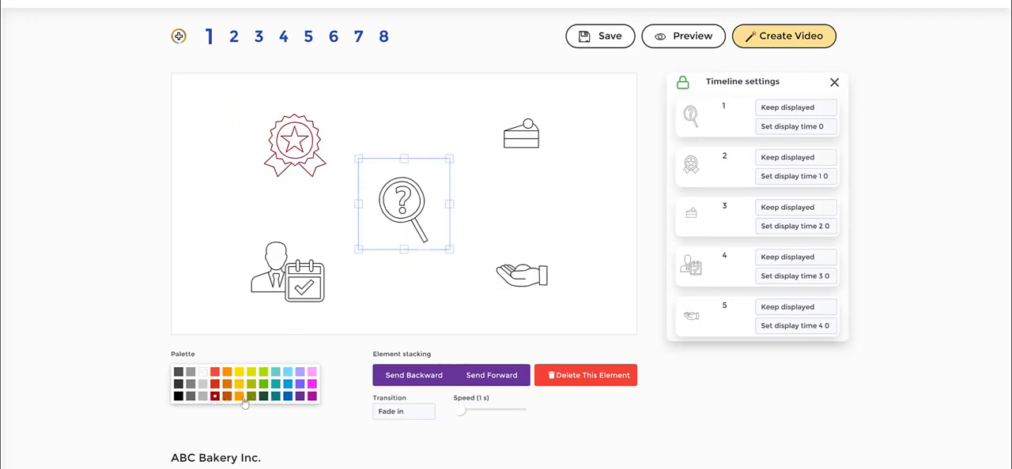
left_click(297, 201)
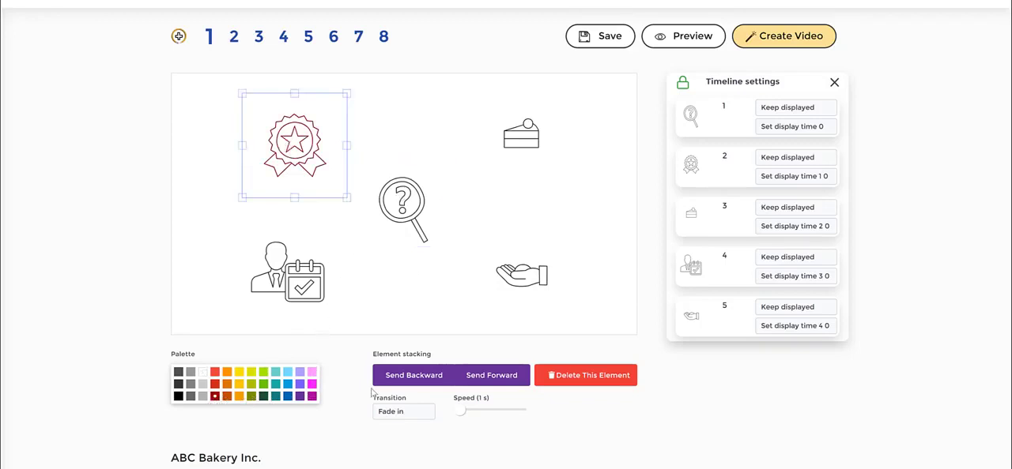
left_click(400, 413)
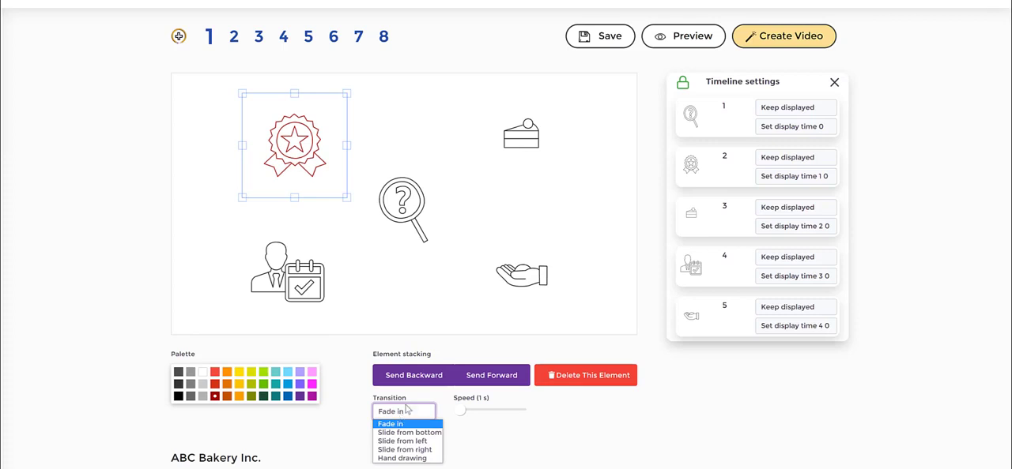
left_click(402, 459)
Set the question-mark magnifying glass icon's transition to Slide from left and deselect it
left_click(400, 208)
left_click(403, 412)
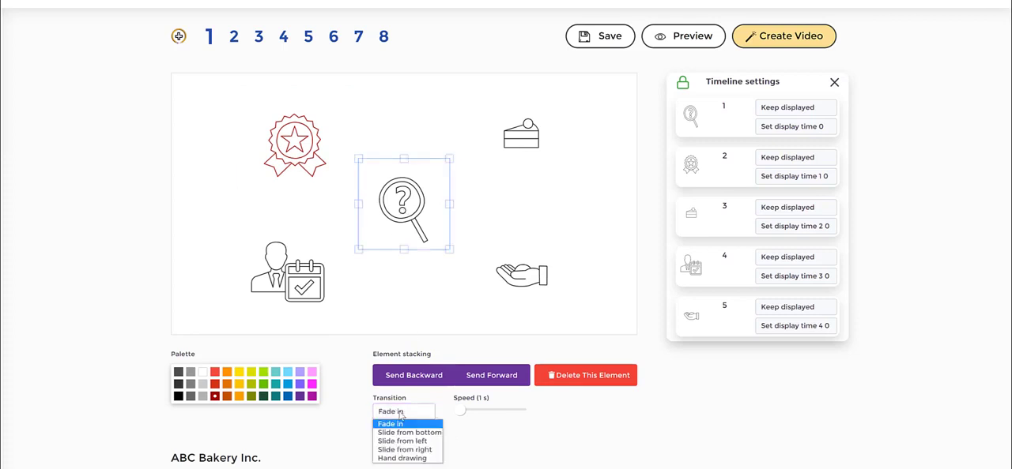
left_click(405, 441)
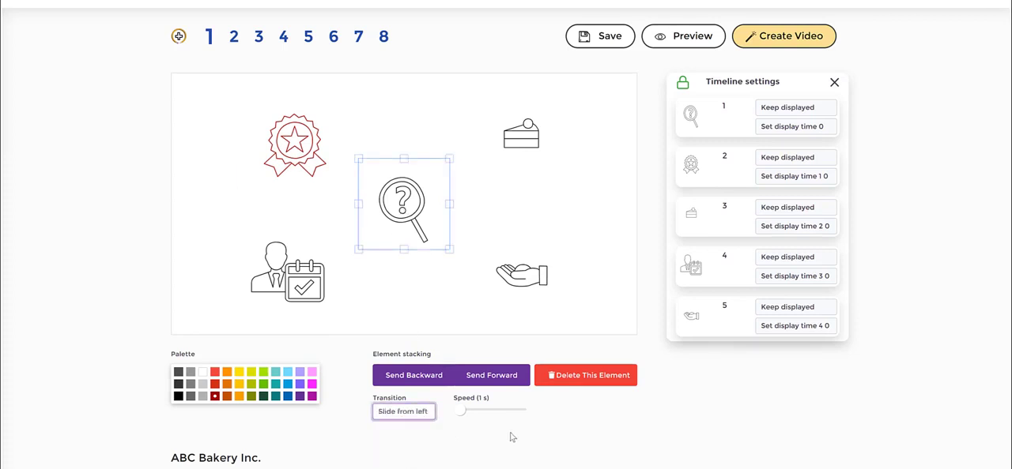
left_click(516, 238)
left_click(614, 185)
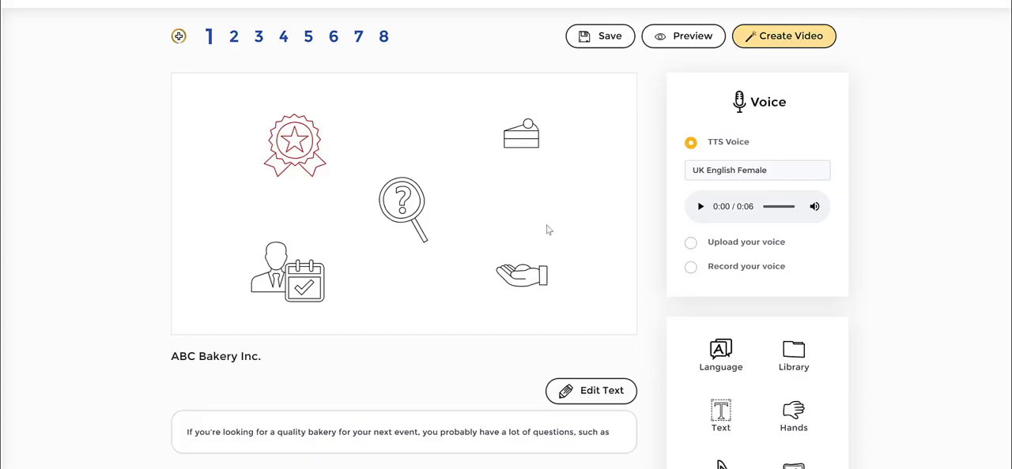
Open the timeline settings of scene 1's elements, examine their order and display times, and close them
scroll(600, 240, "down", 2)
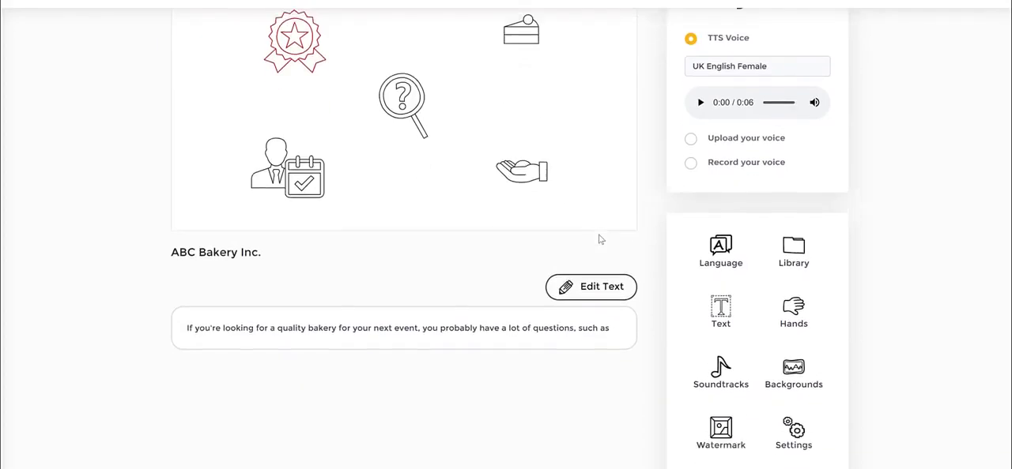
scroll(600, 240, "up", 2)
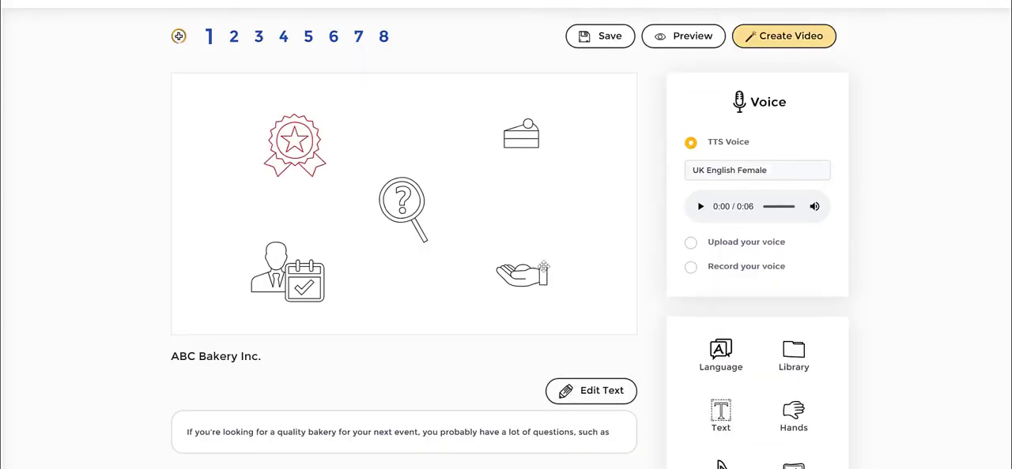
left_click(419, 215)
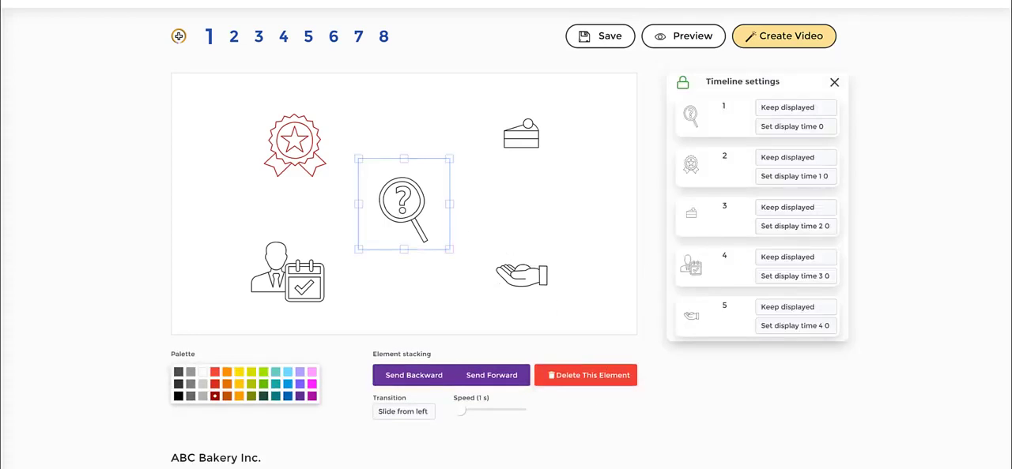
mouse_move(661, 63)
left_mouse_down()
mouse_move(841, 66)
mouse_move(885, 135)
mouse_move(887, 270)
mouse_move(862, 350)
mouse_move(794, 362)
mouse_move(685, 357)
mouse_move(645, 341)
mouse_move(639, 192)
mouse_move(663, 63)
left_mouse_up()
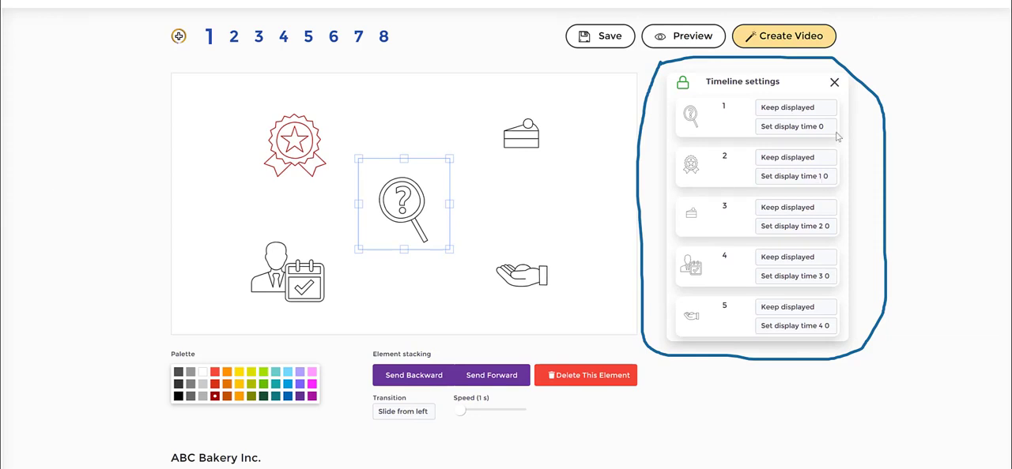
left_click(833, 83)
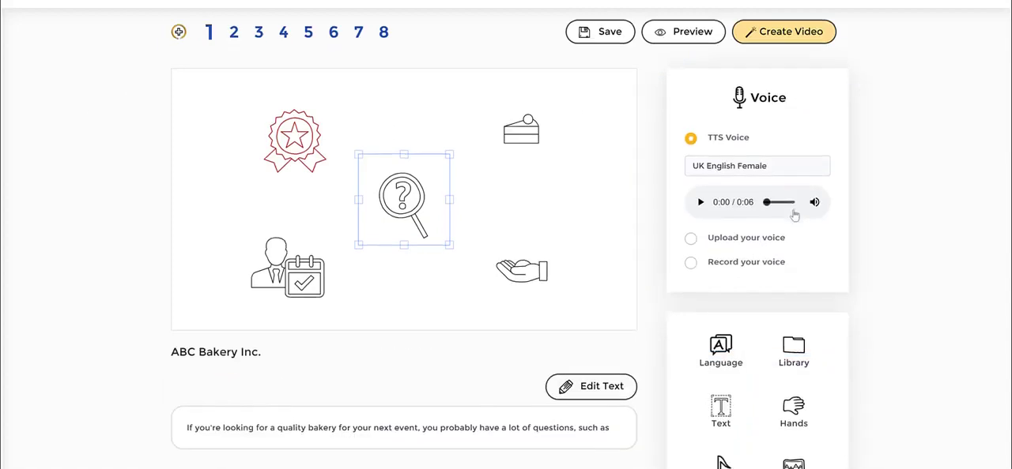
Insert the text "Ours Is A Quality Bakery" on scene 1 and move it to the lower edge between the calendar and hand icons
scroll(735, 316, "down", 1)
left_click(719, 361)
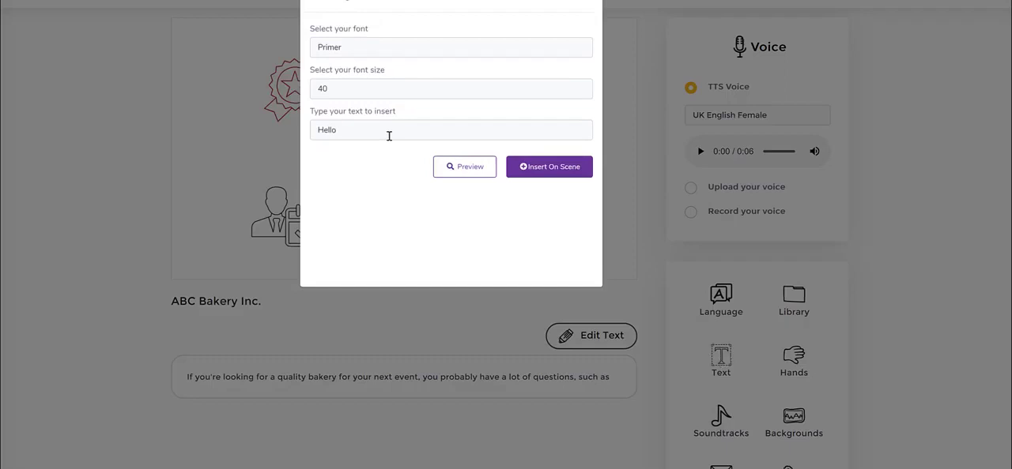
double_click(385, 135)
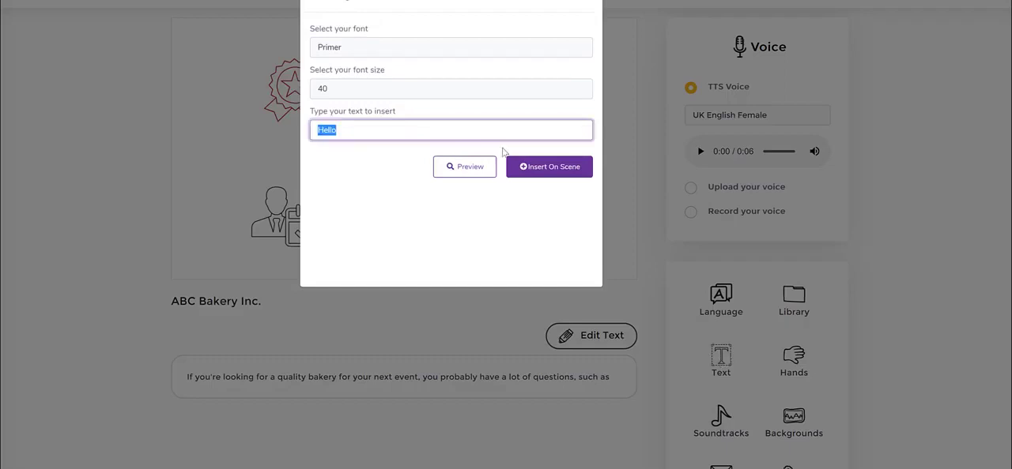
type("Ours Is A Quality ")
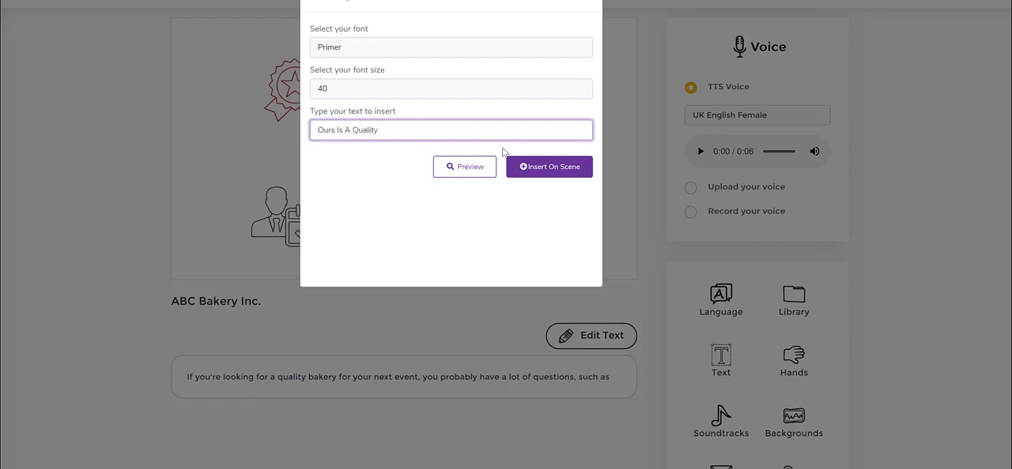
type("Bakery")
left_click(533, 166)
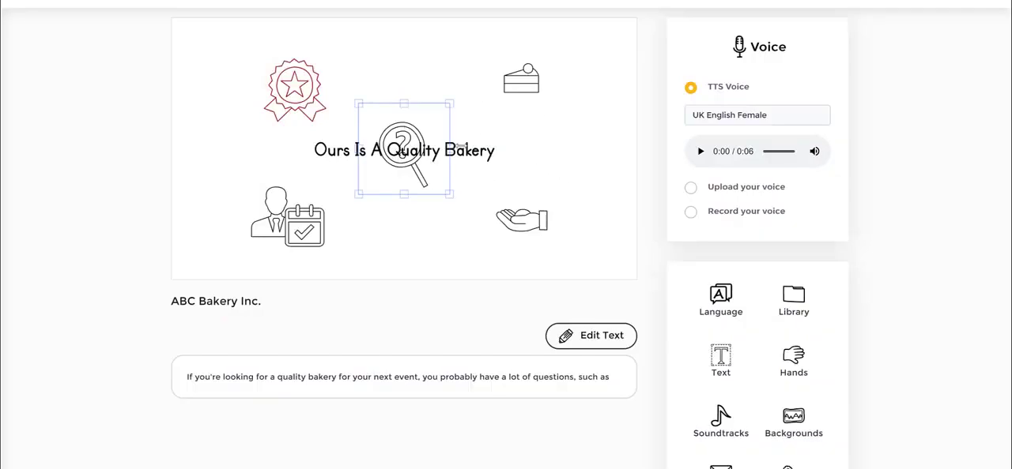
left_click(485, 150)
left_click_drag(485, 150, 514, 257)
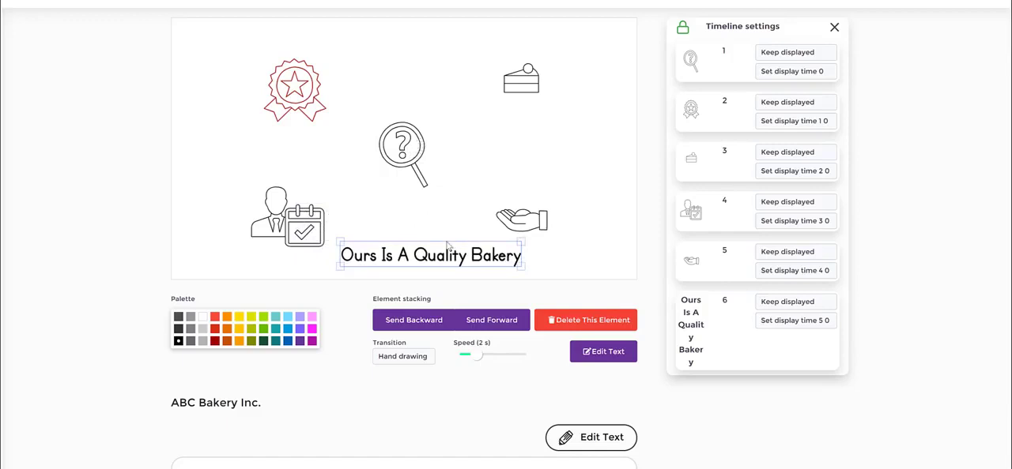
Spread scene 1's five icons farther apart, with the hand under the cake slice, and move the "Ours Is A Quality Bakery" text slightly up
left_click_drag(278, 218, 260, 199)
left_click_drag(280, 96, 257, 83)
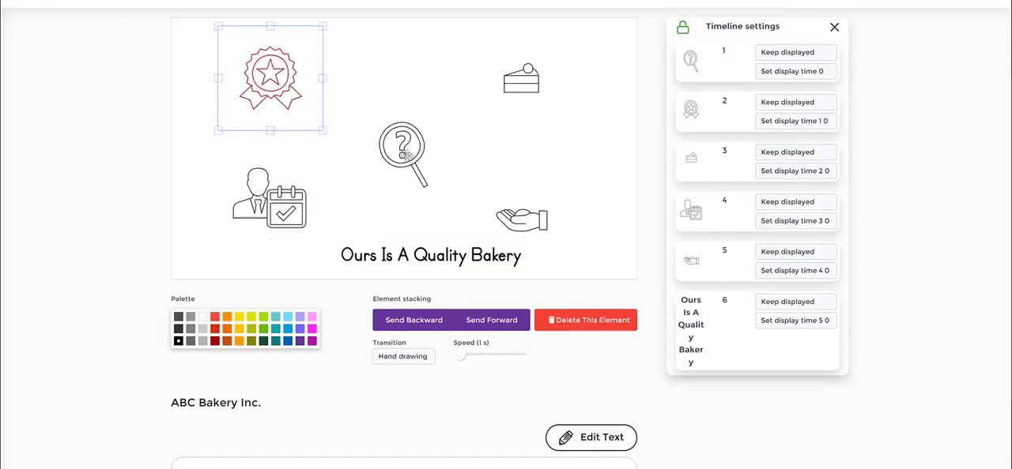
left_click_drag(403, 152, 392, 119)
left_click_drag(521, 82, 540, 65)
left_click_drag(526, 223, 550, 153)
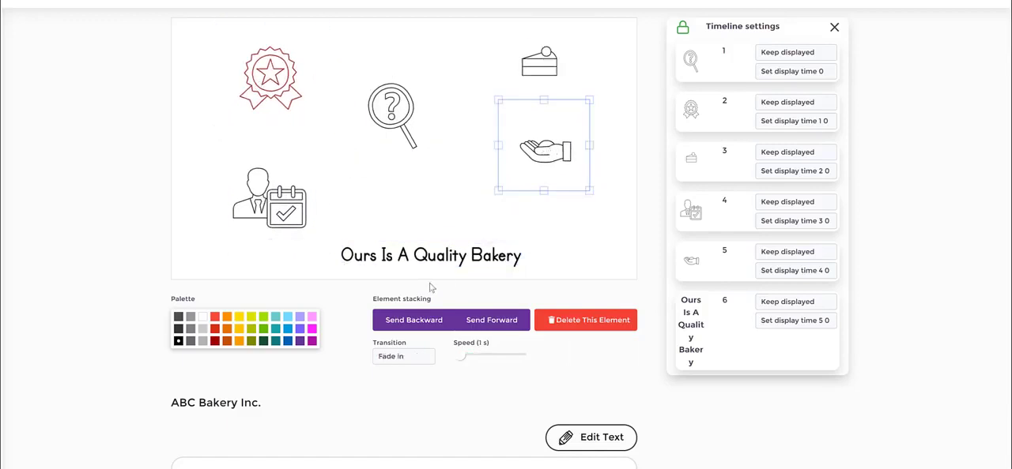
left_click_drag(423, 257, 426, 236)
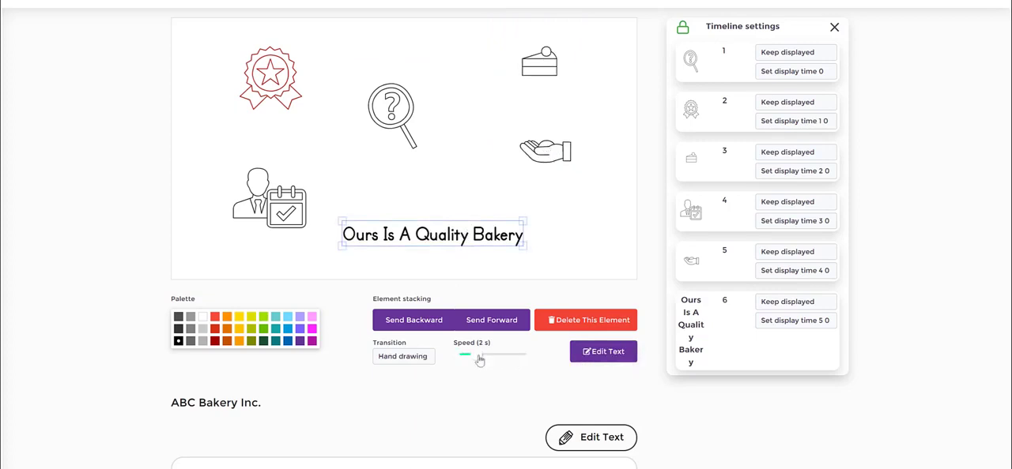
Set the "Ours Is A Quality Bakery" text's drawing speed to 2.5 s, color it dark red, and deselect it
mouse_move(478, 360)
left_mouse_down()
mouse_move(494, 360)
mouse_move(483, 359)
left_mouse_up()
left_click(446, 237)
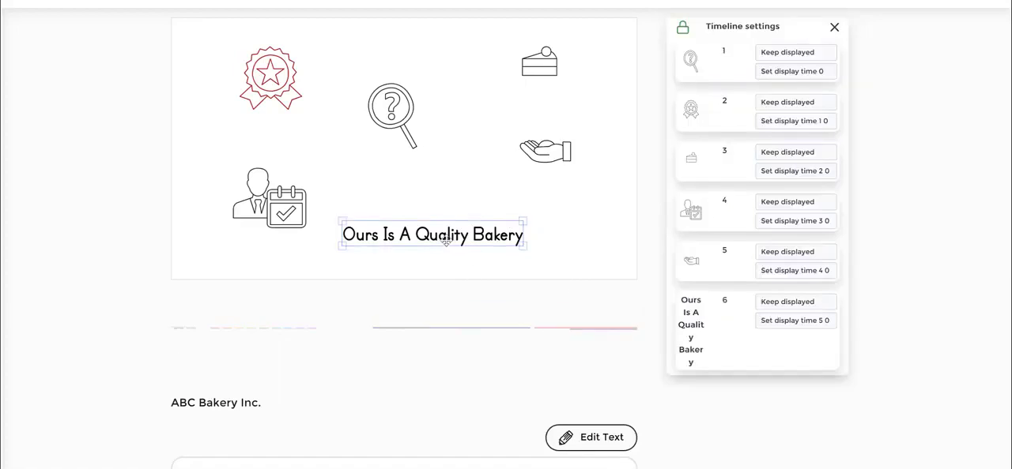
left_click(214, 341)
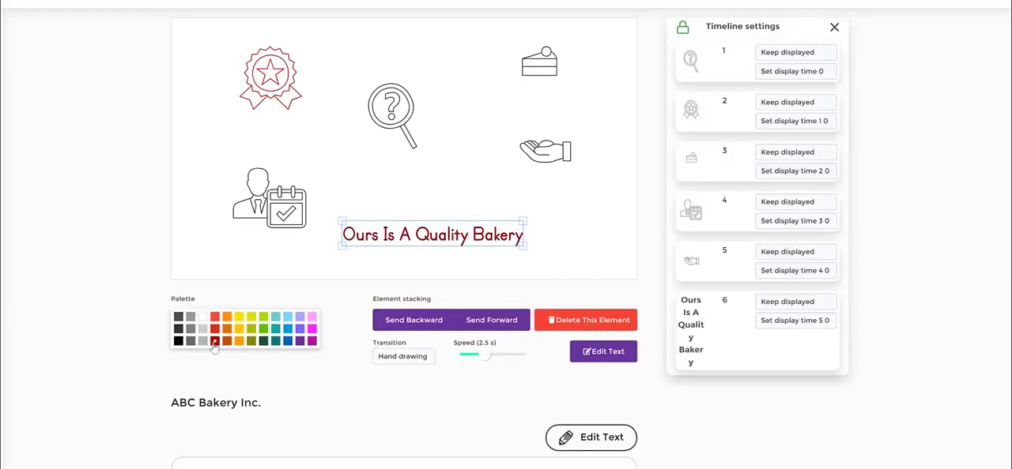
left_click(608, 253)
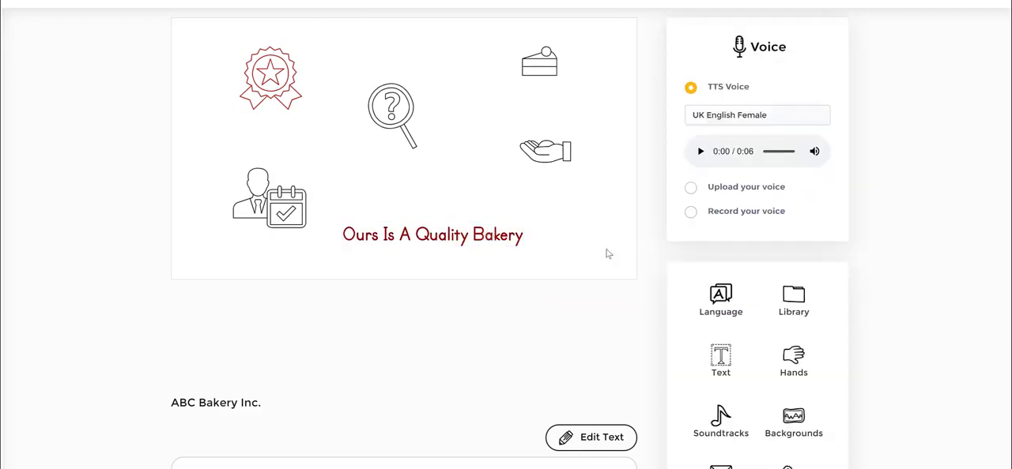
left_click(458, 245)
left_click(609, 210)
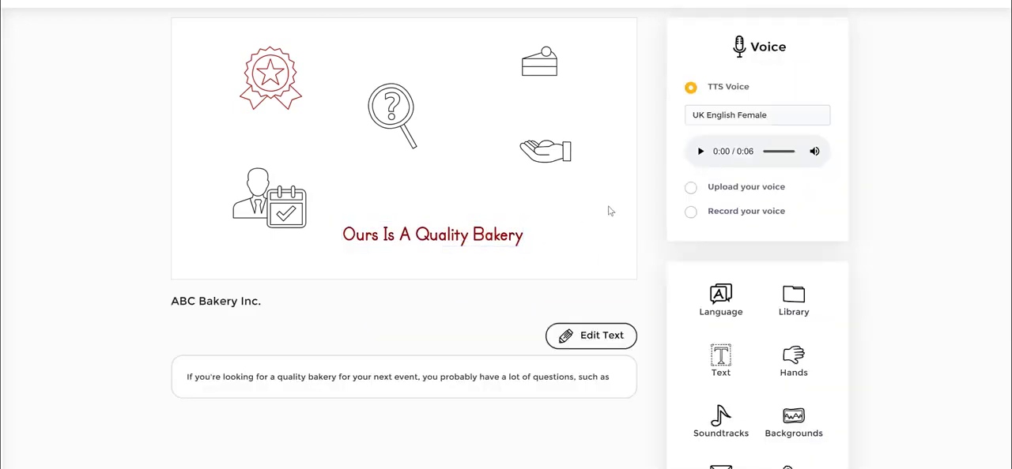
Reselect the dark red text, examine its transition and the timeline settings of scene 1's elements, and deselect it
left_click(403, 242)
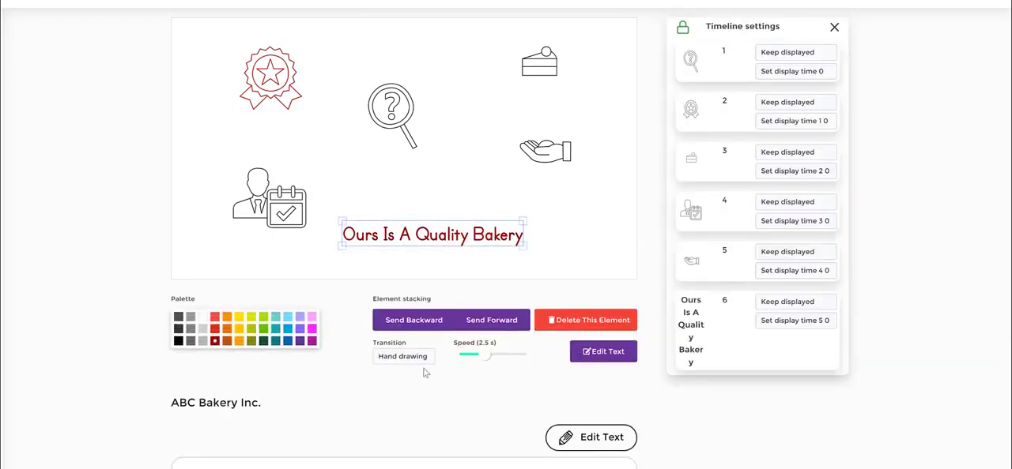
left_click(404, 358)
left_click(677, 384)
scroll(787, 167, "down", 2)
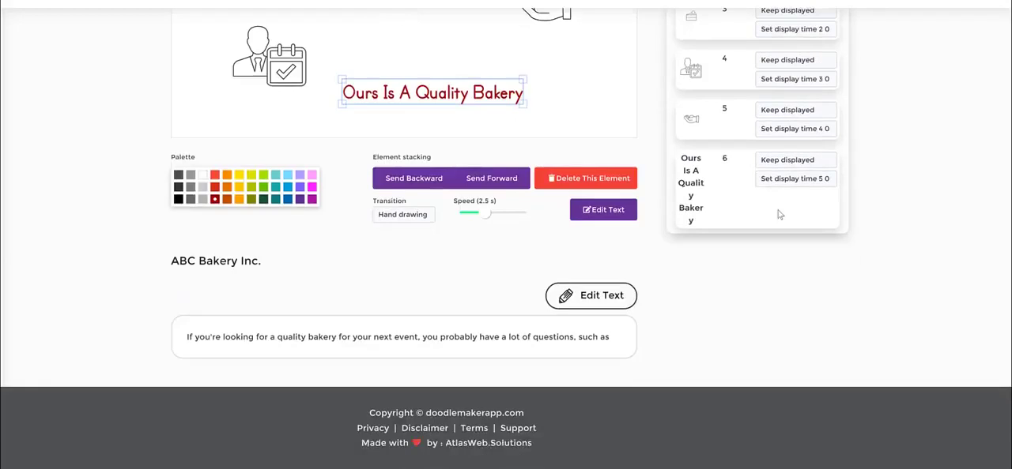
scroll(779, 215, "up", 3)
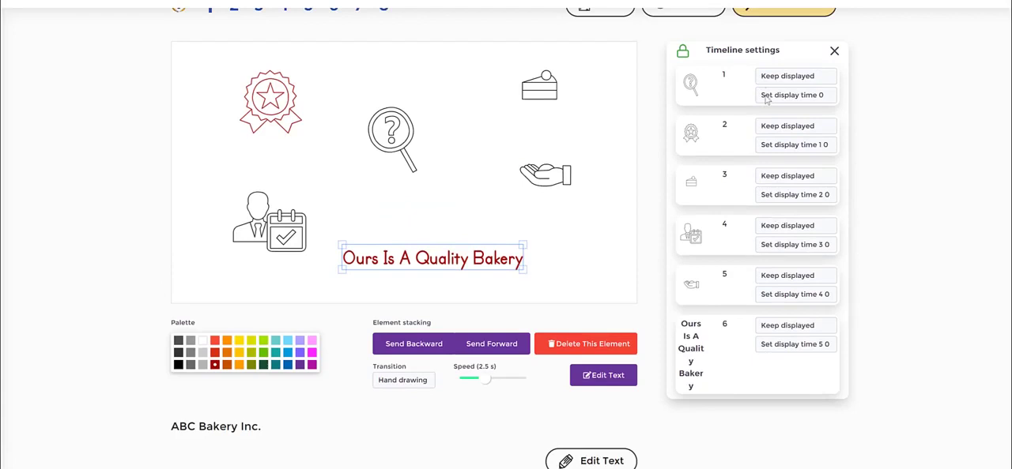
left_click(589, 288)
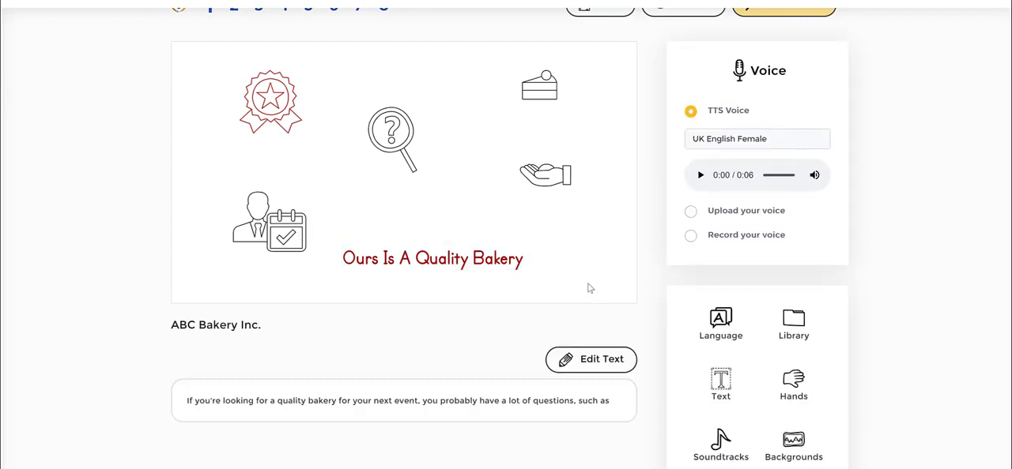
scroll(588, 289, "up", 2)
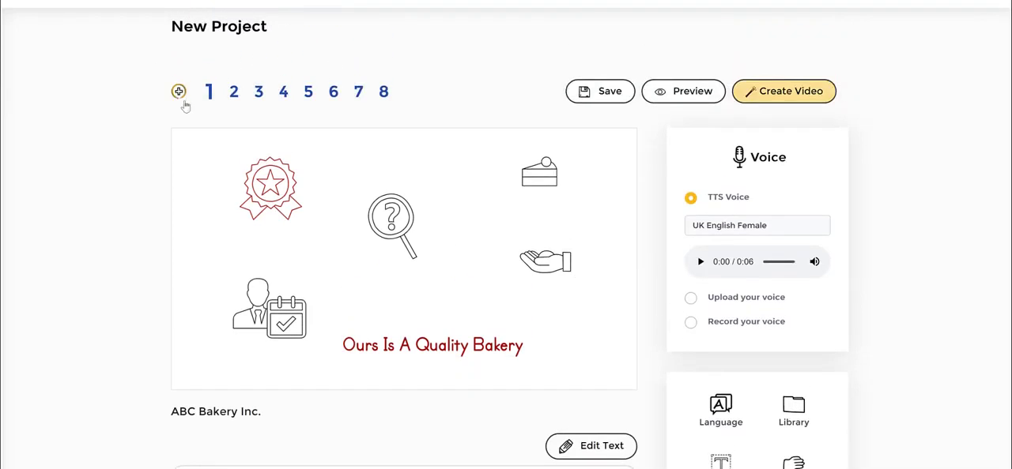